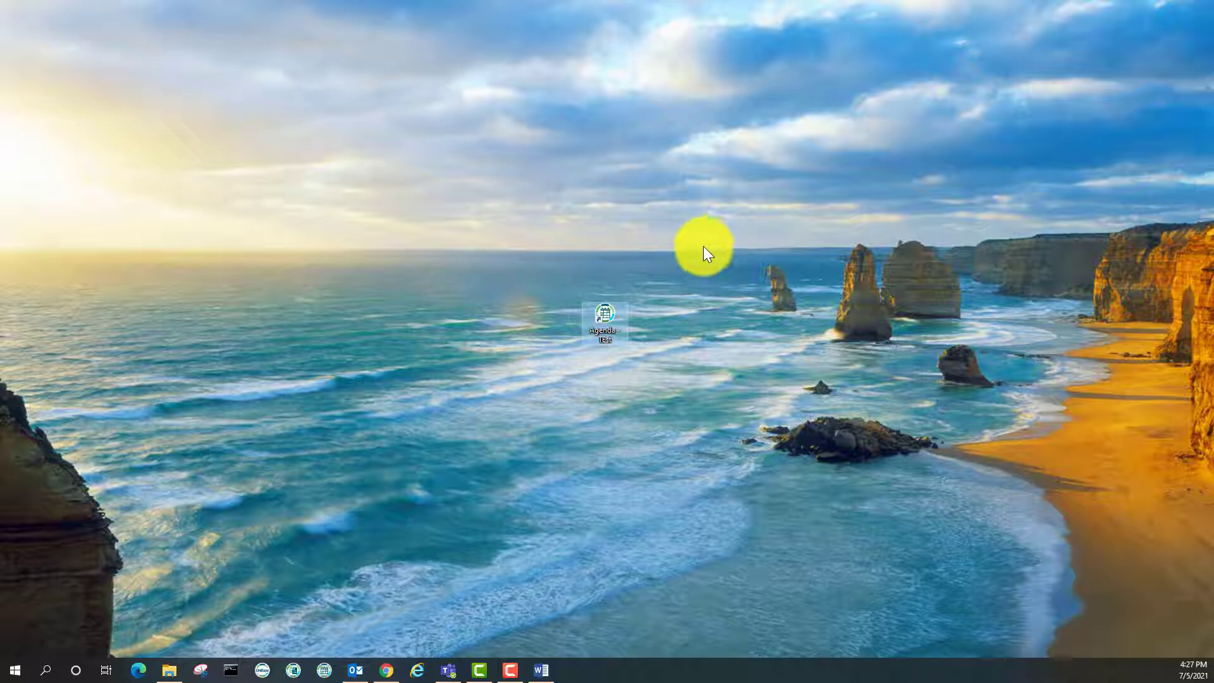
Launch OnBase Agenda from its desktop shortcut to bring up the login window
click(799, 381)
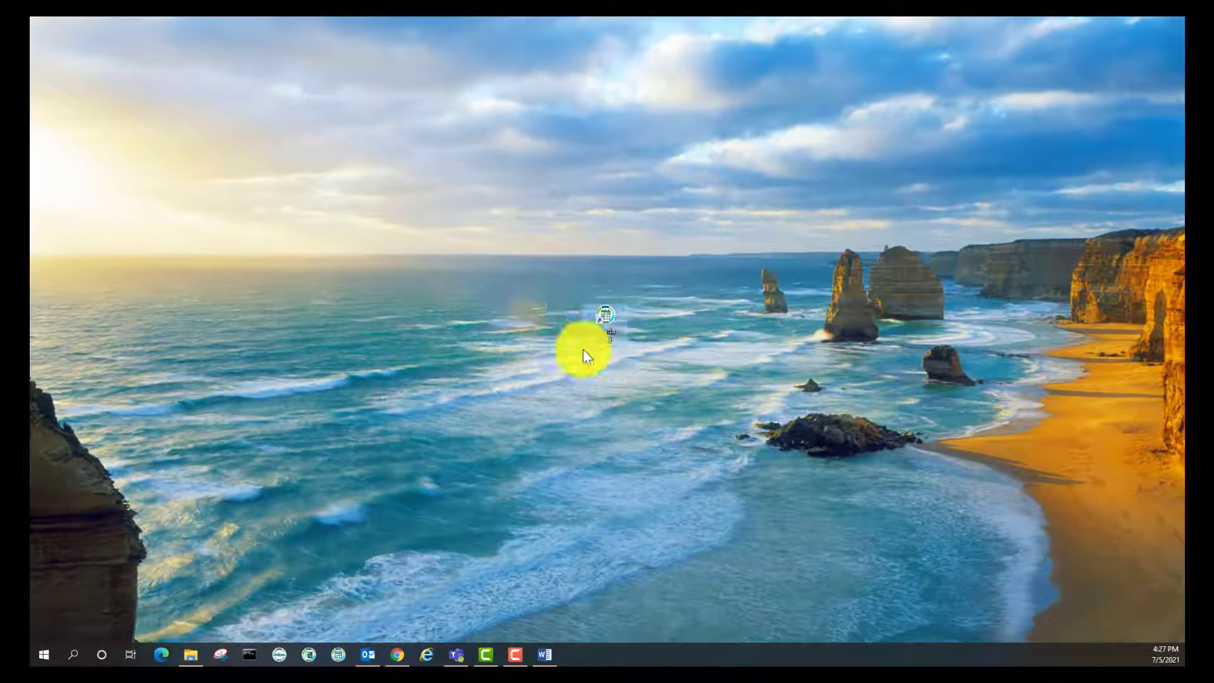
double_click(603, 318)
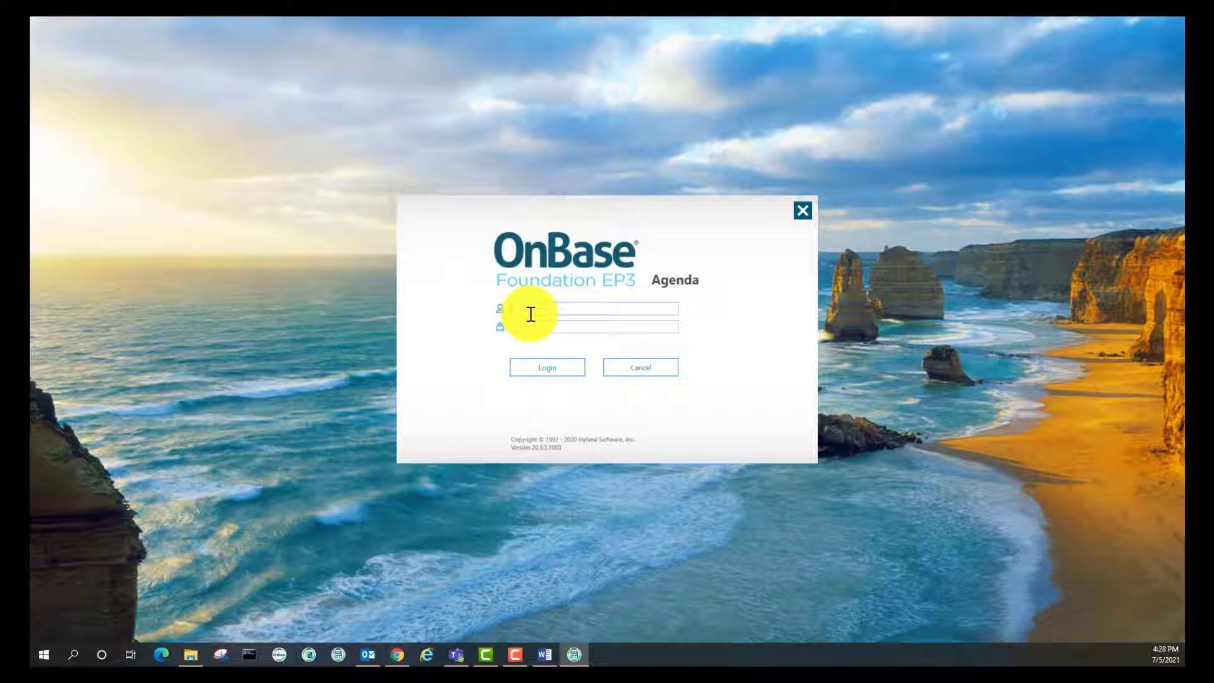
Enter the account password with Caps Lock on and log in
key(Caps_Lock)
key(Caps_Lock)
text(p)
key(Return)
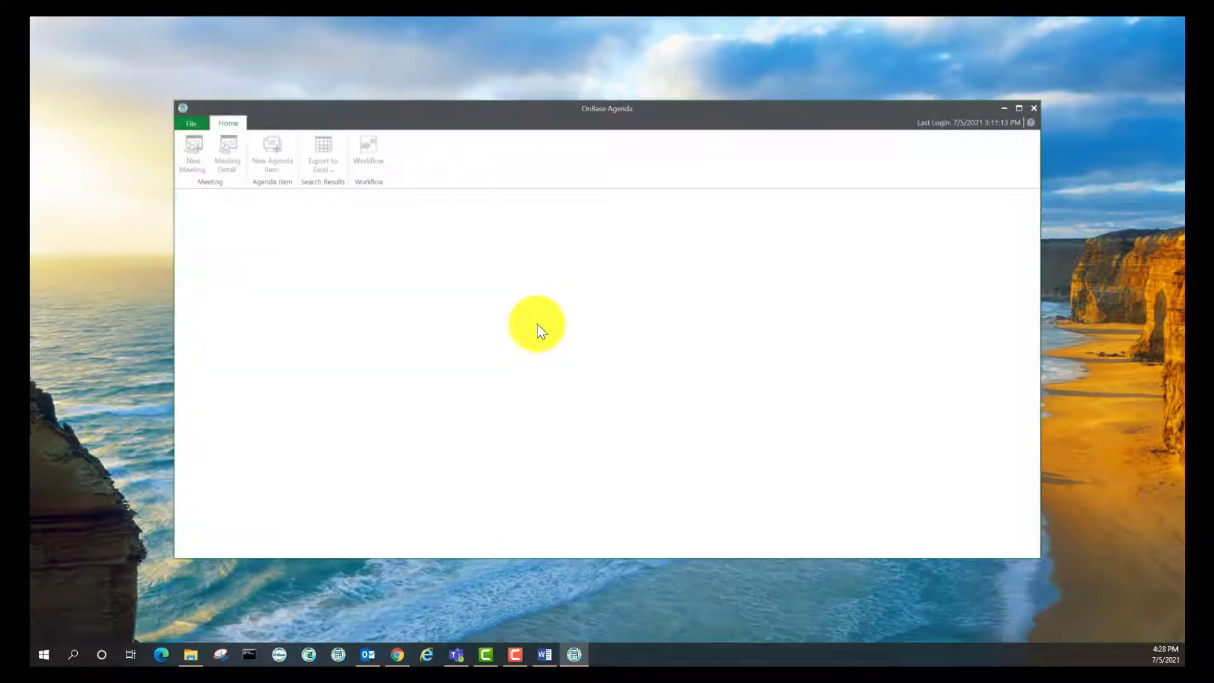
Maximize the Agenda window and shrink Meeting Search so Workflow Items gets most space
drag(563, 108, 563, 22)
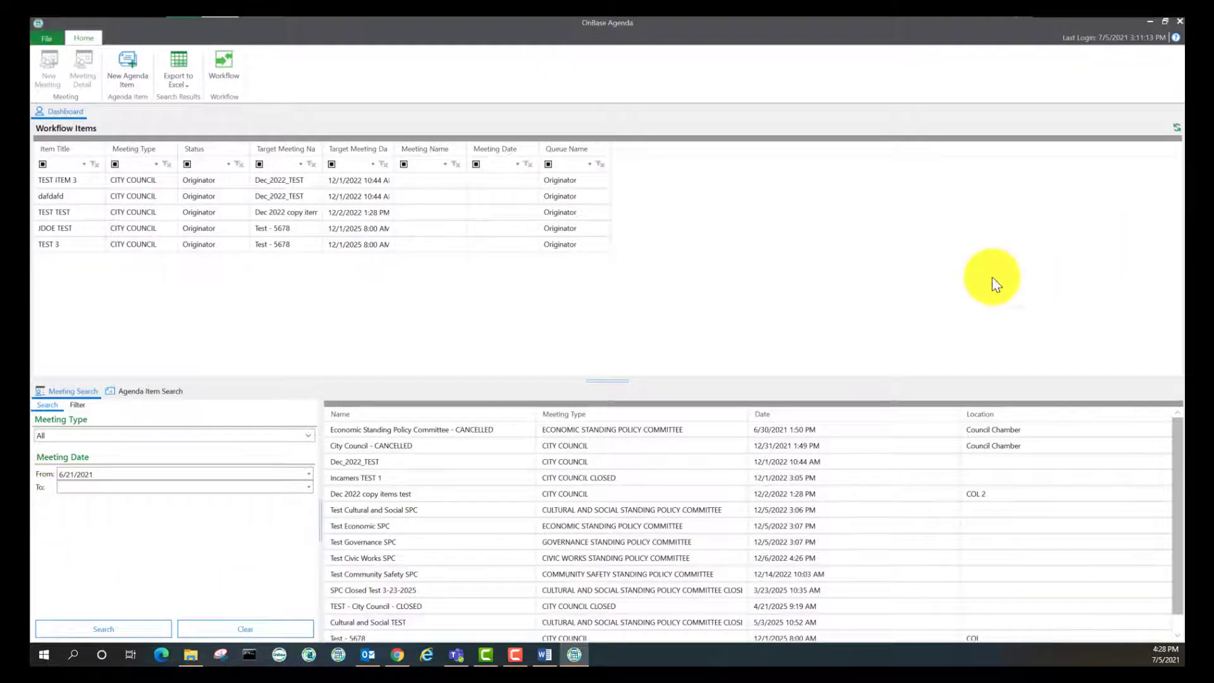
click(373, 245)
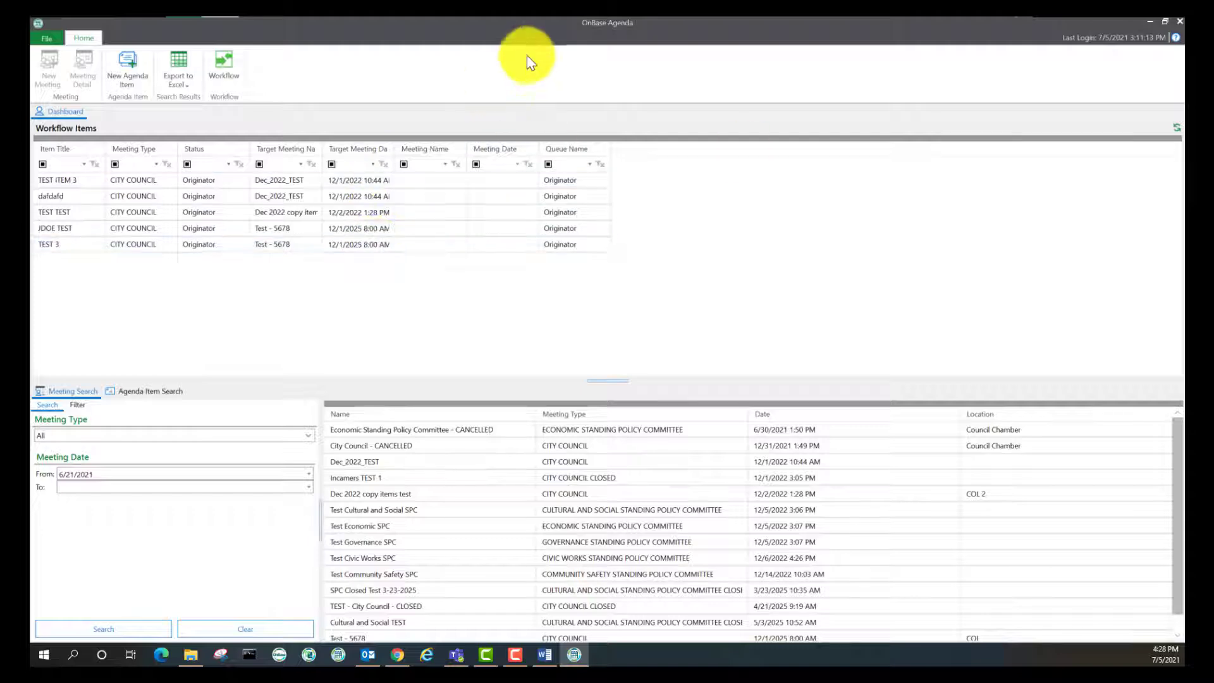
drag(608, 382, 623, 629)
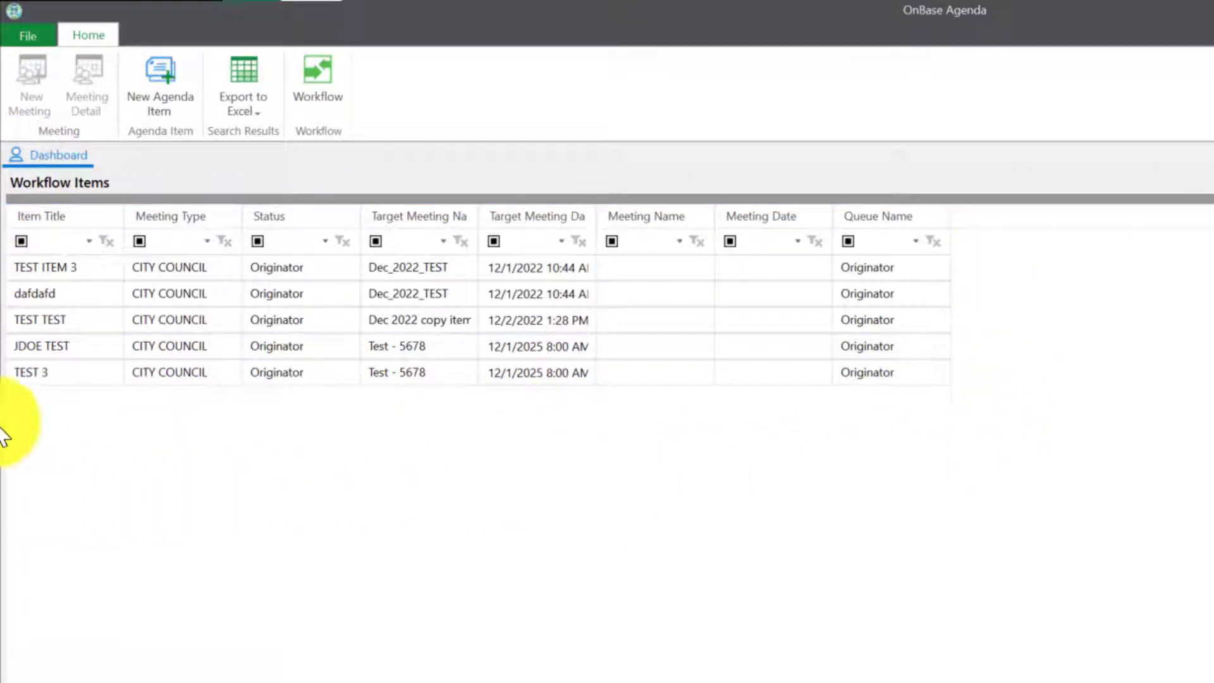
click(1088, 245)
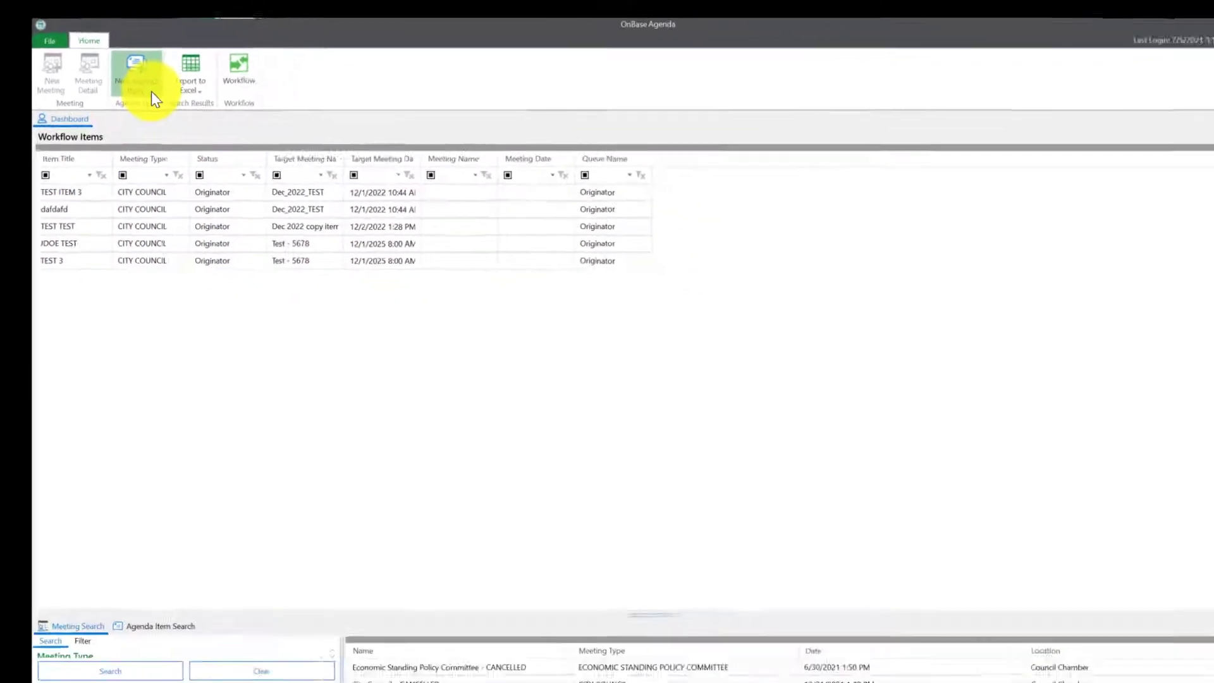
Create a new Legacy Form Agenda Item for the CITY COUNCIL meeting type
click(199, 123)
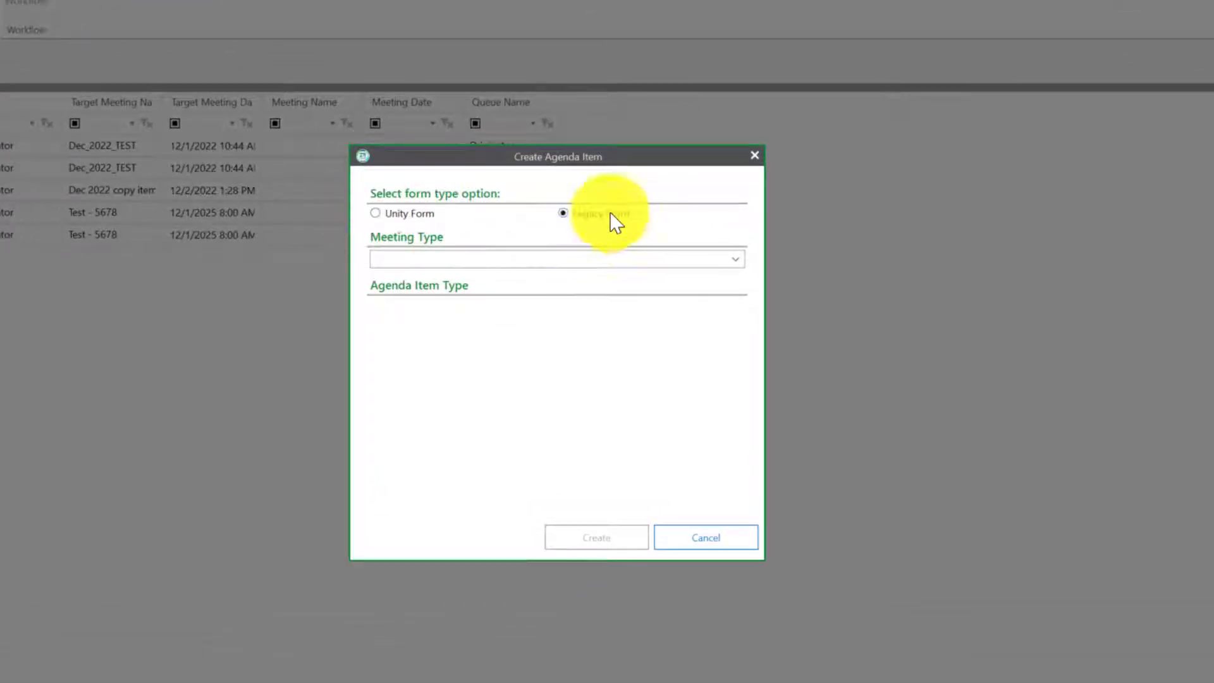
click(405, 255)
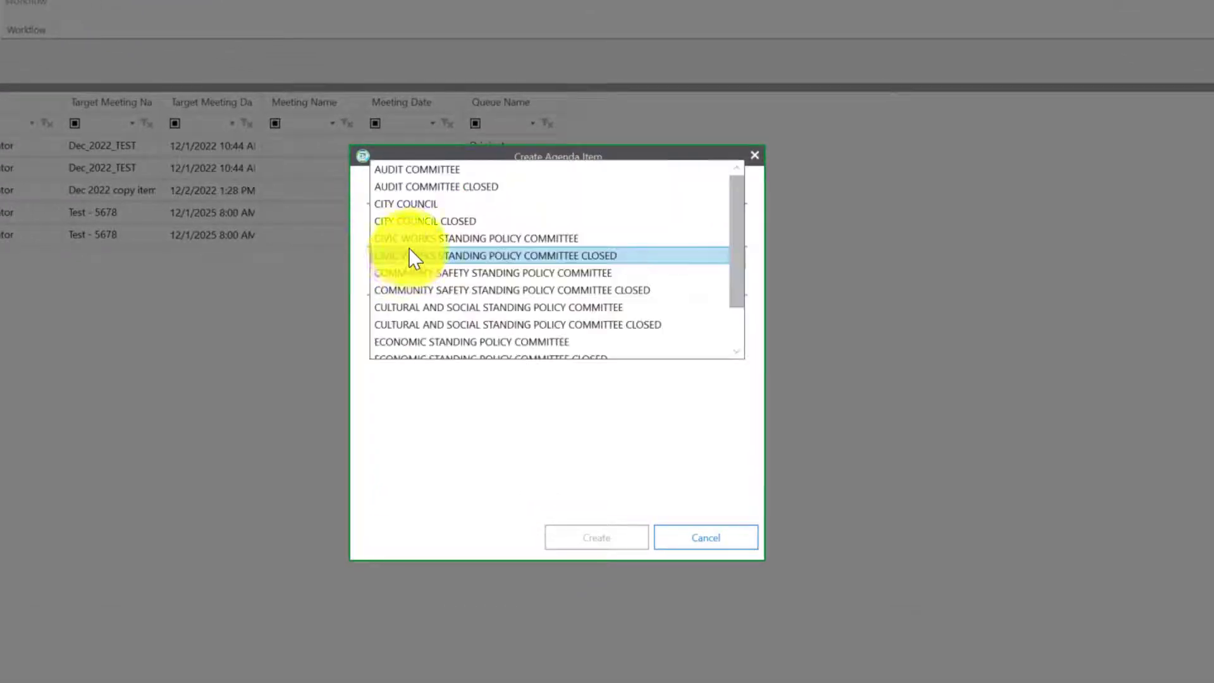
click(421, 203)
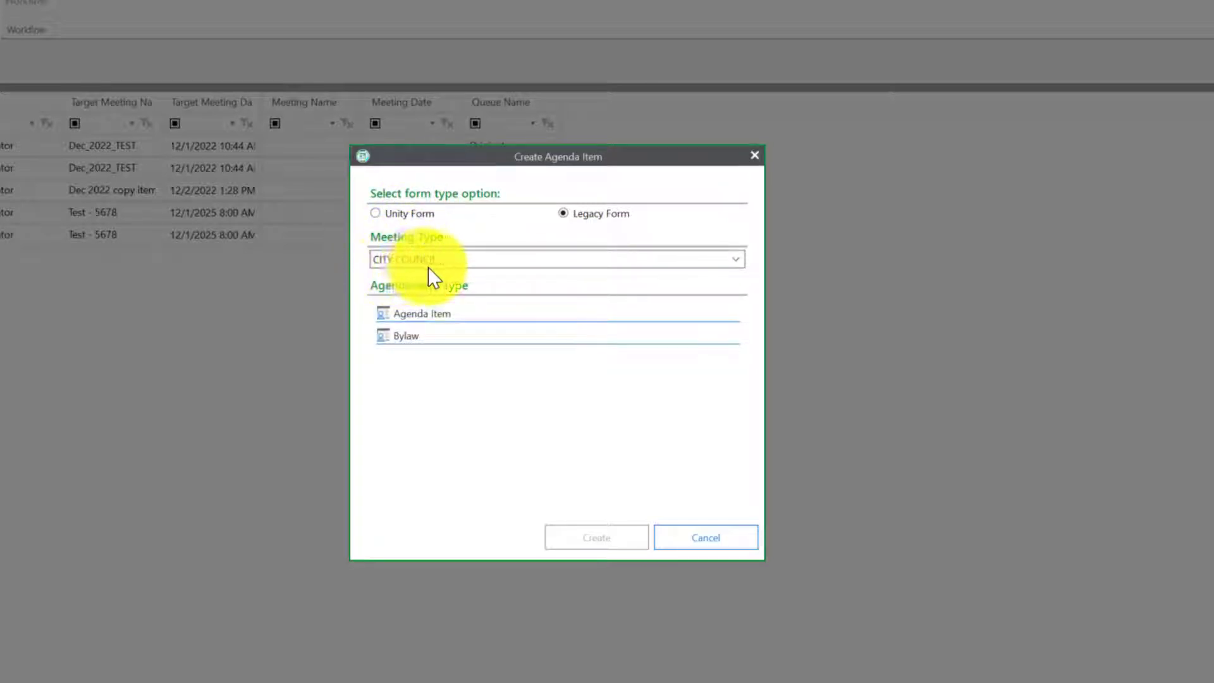
click(422, 313)
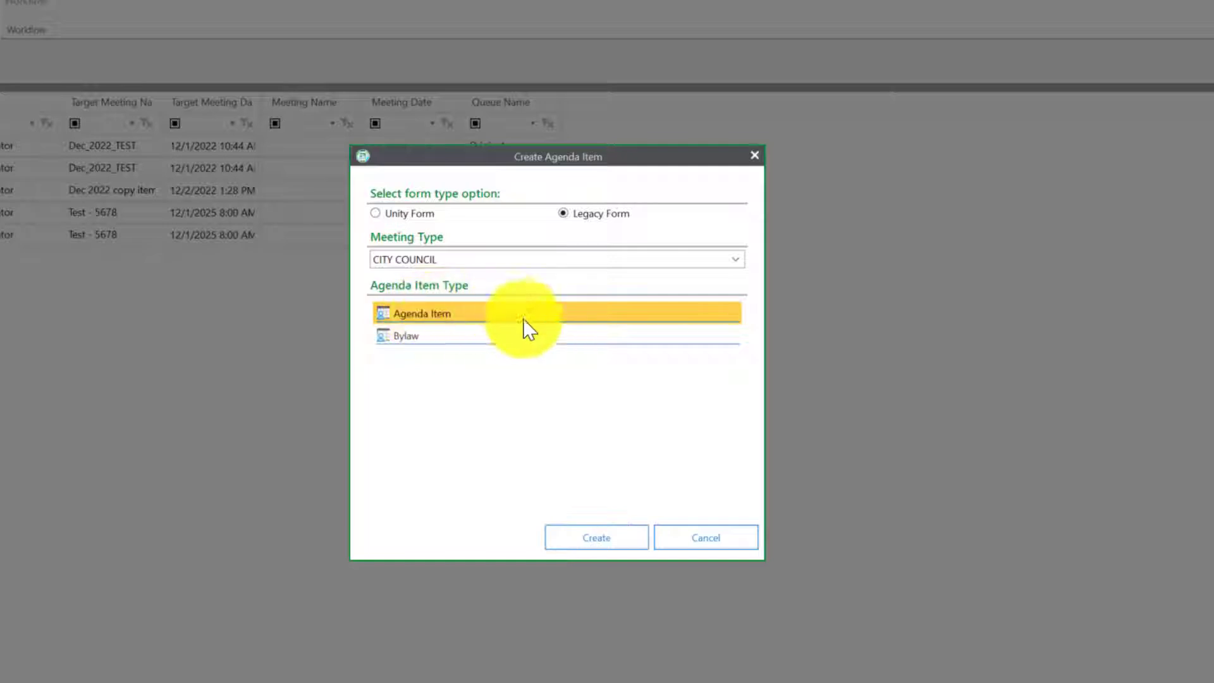
click(604, 537)
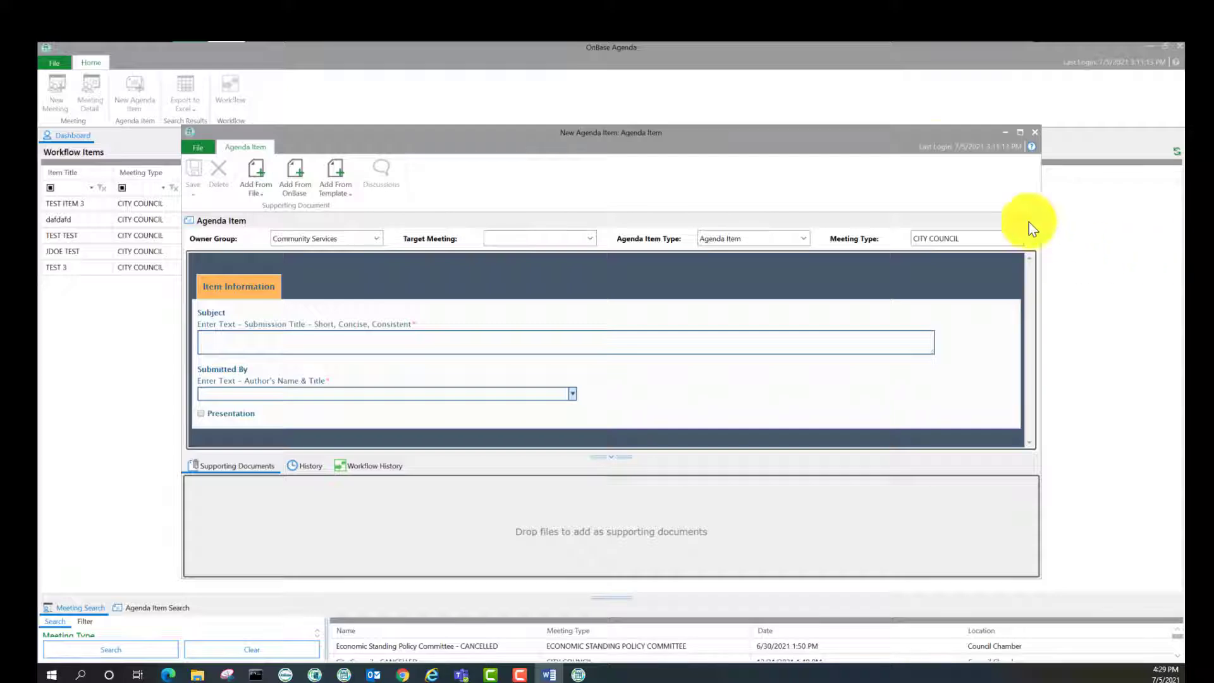
Maximize the form; set Owner Group to Community Services and Target Meeting to 12/1/2022 - Dec_2022_TEST
drag(676, 120, 655, 40)
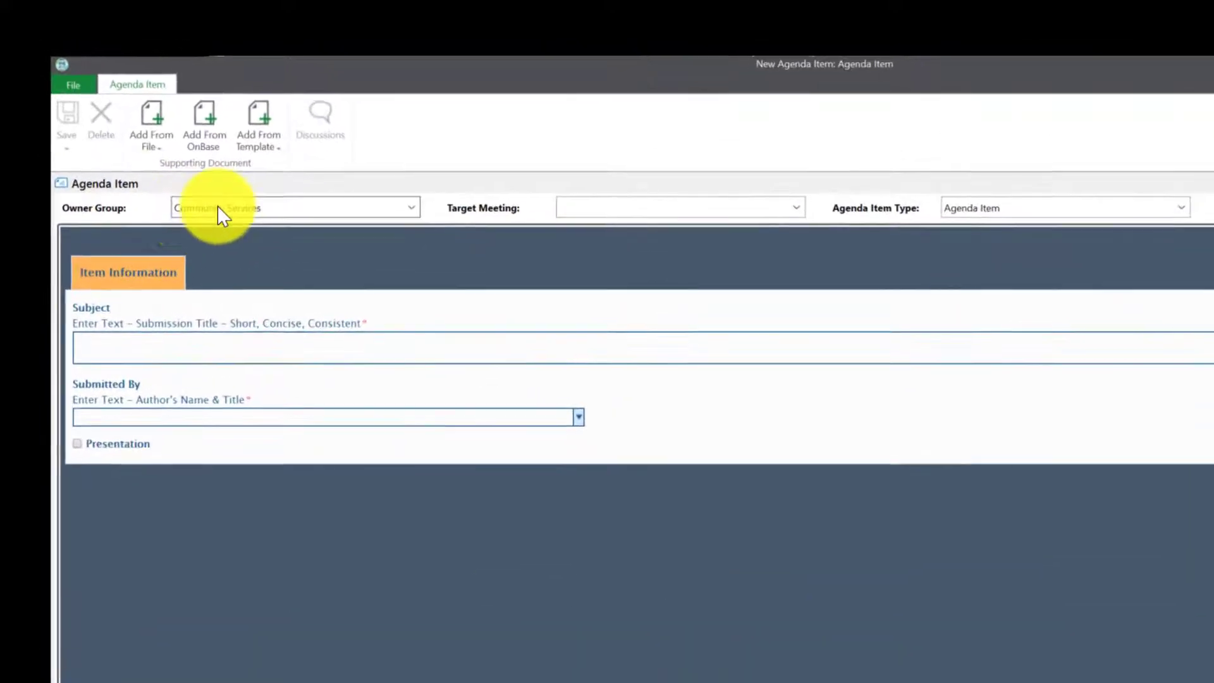
click(217, 207)
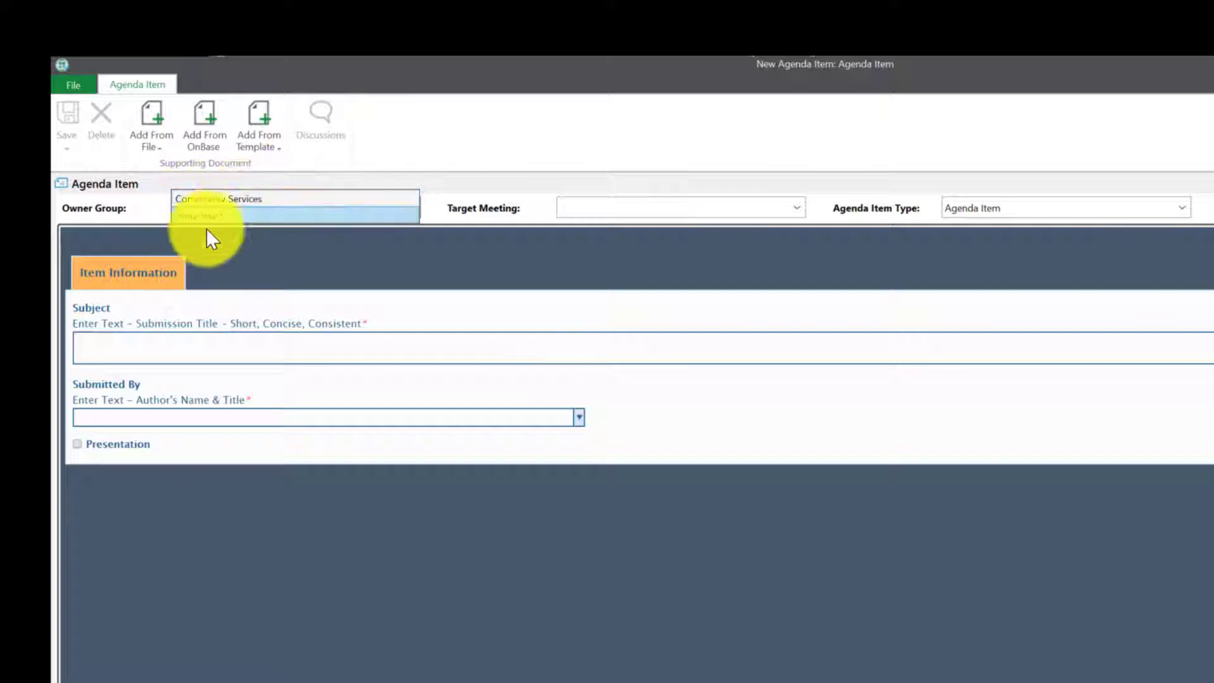
click(235, 200)
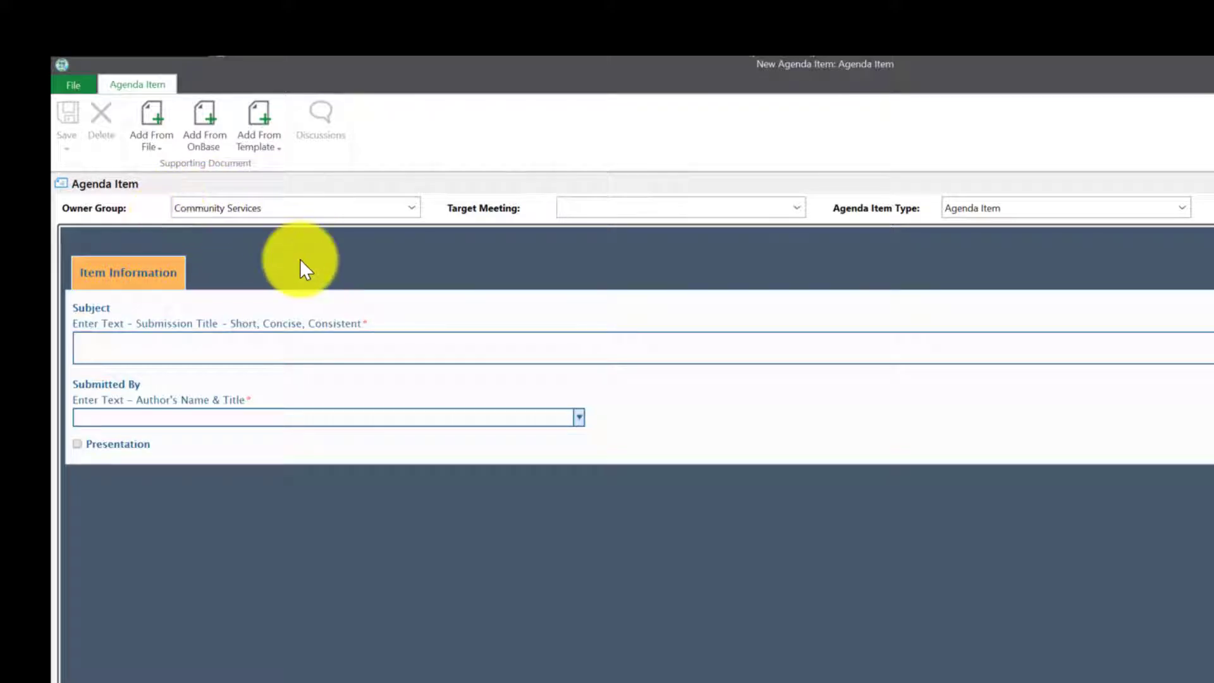
click(608, 205)
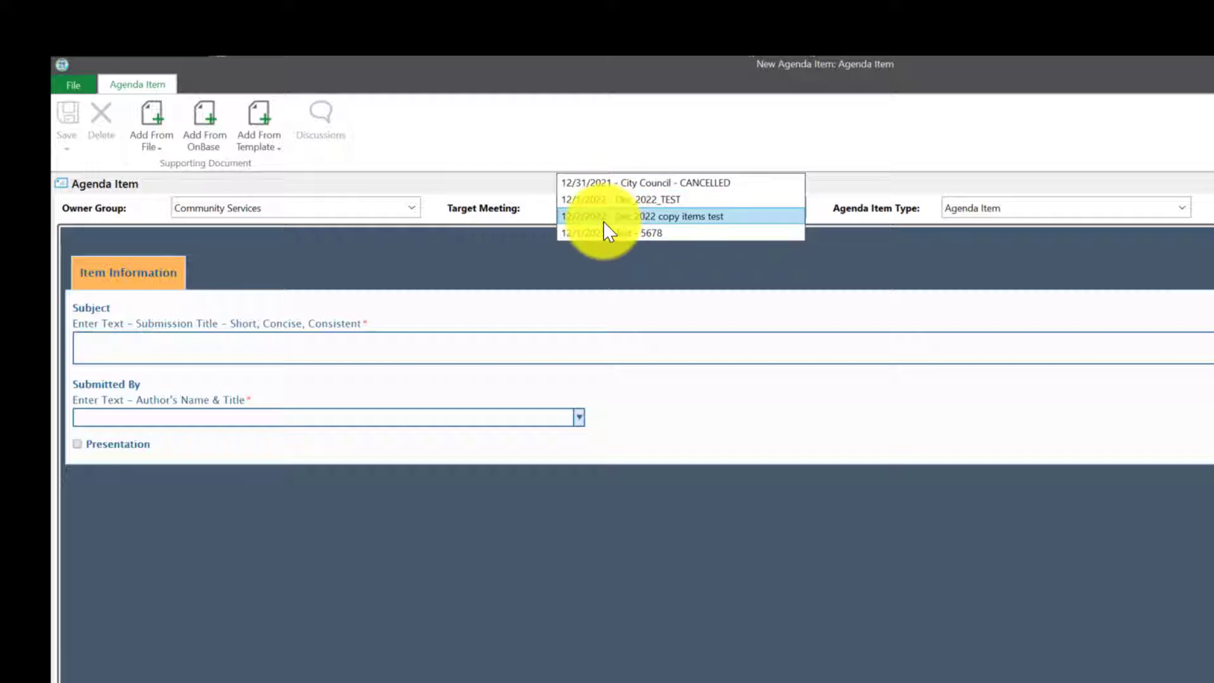
click(733, 200)
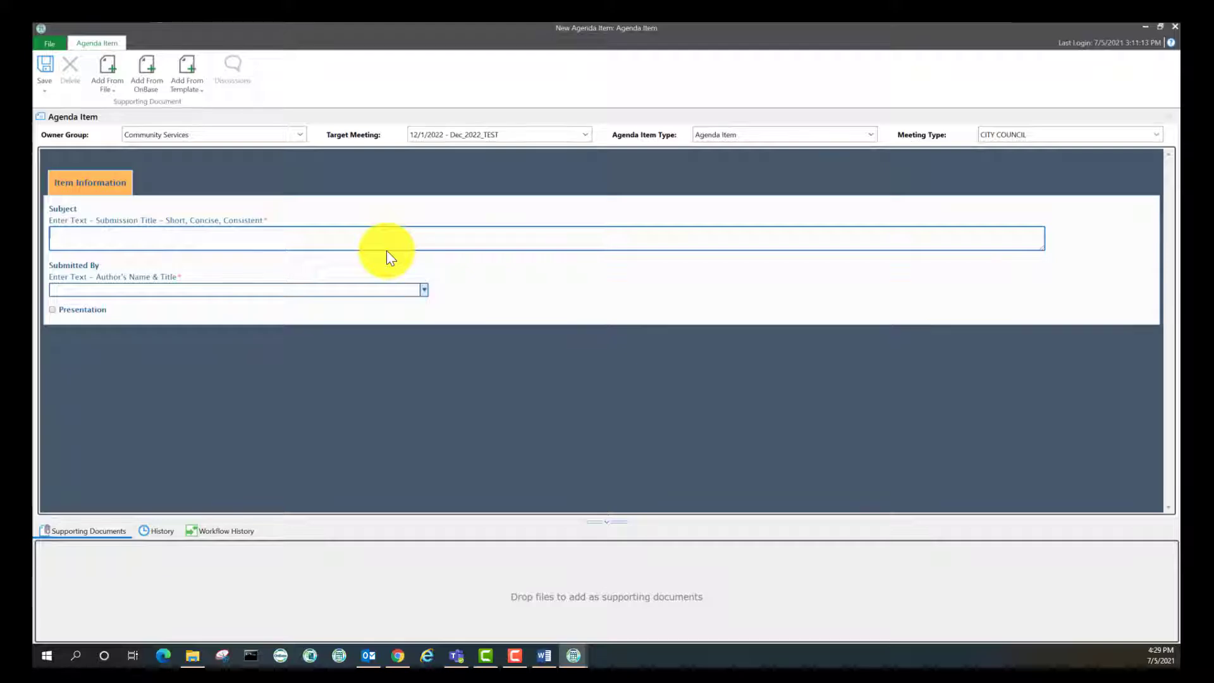
Enter subject AGENDA ONBASE TEST ITEM and the submitter's name as Community Services Assistant, then save
text(AGENDA)
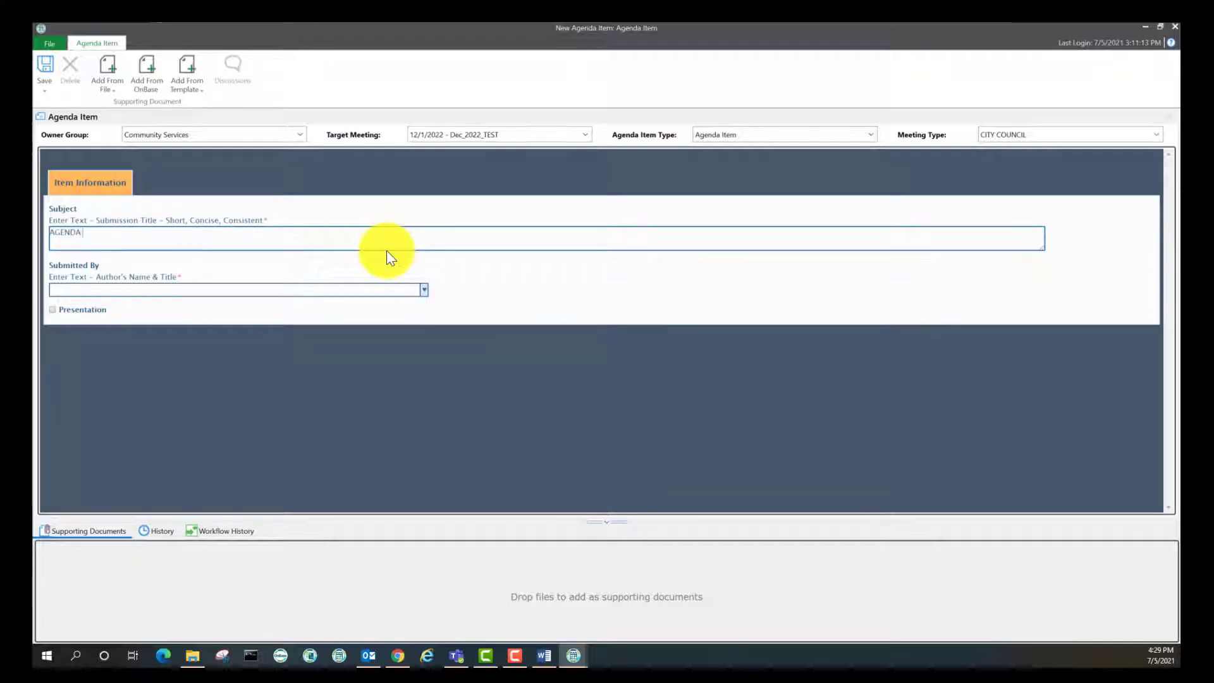
text( ONBASE TEST ITEM)
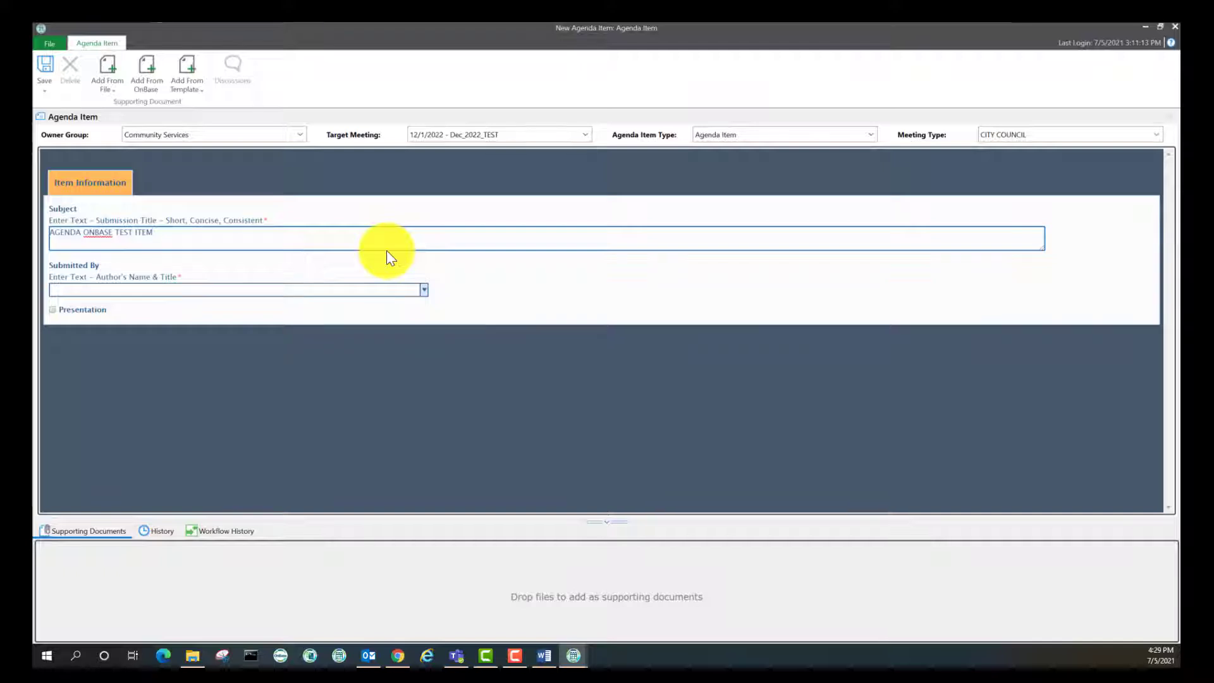
key(Tab)
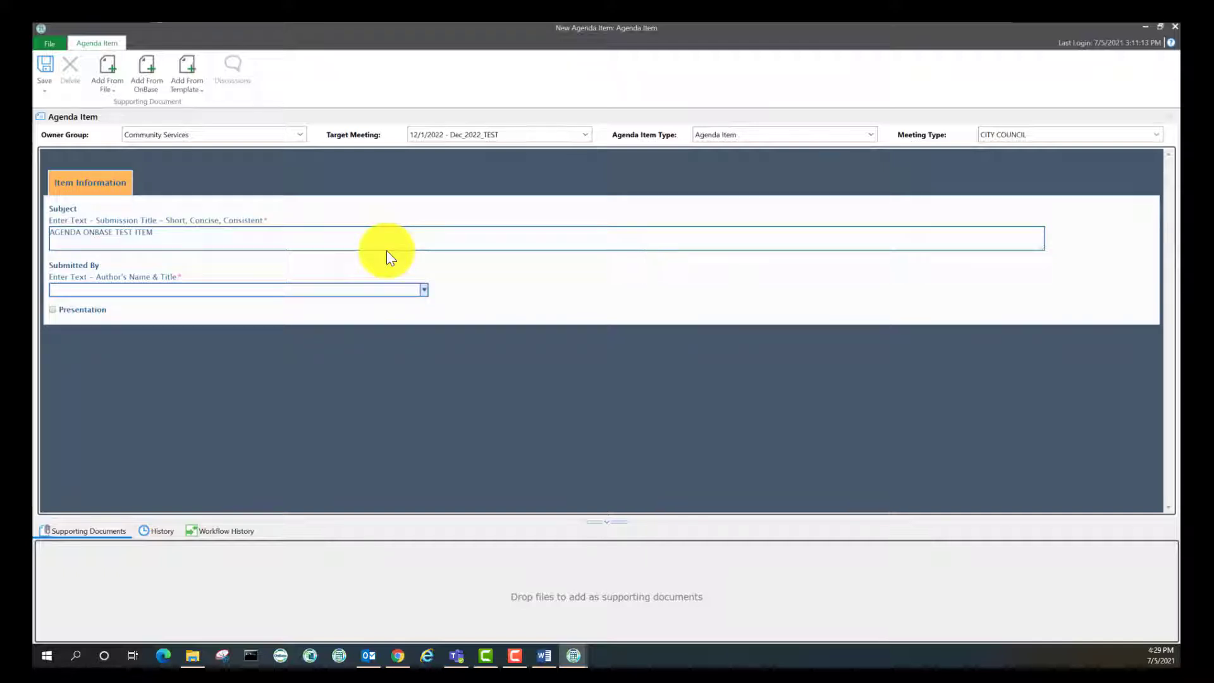
text(John Doe,)
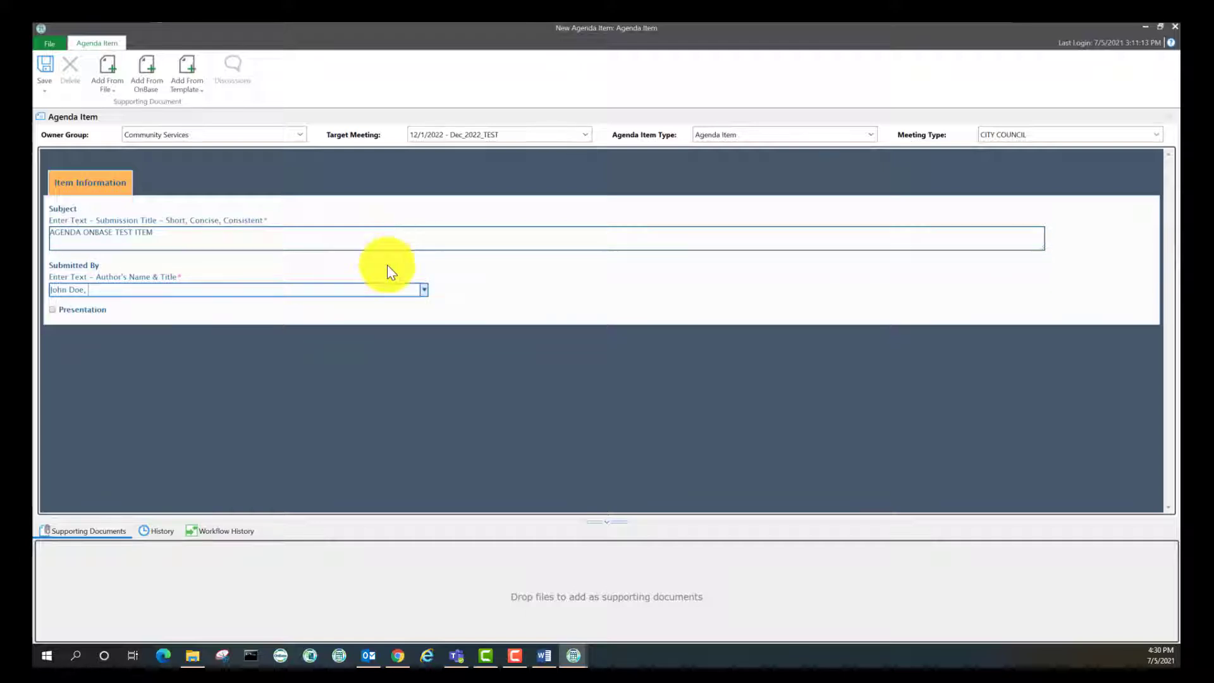
click(425, 292)
scroll(289, 380, down, 3)
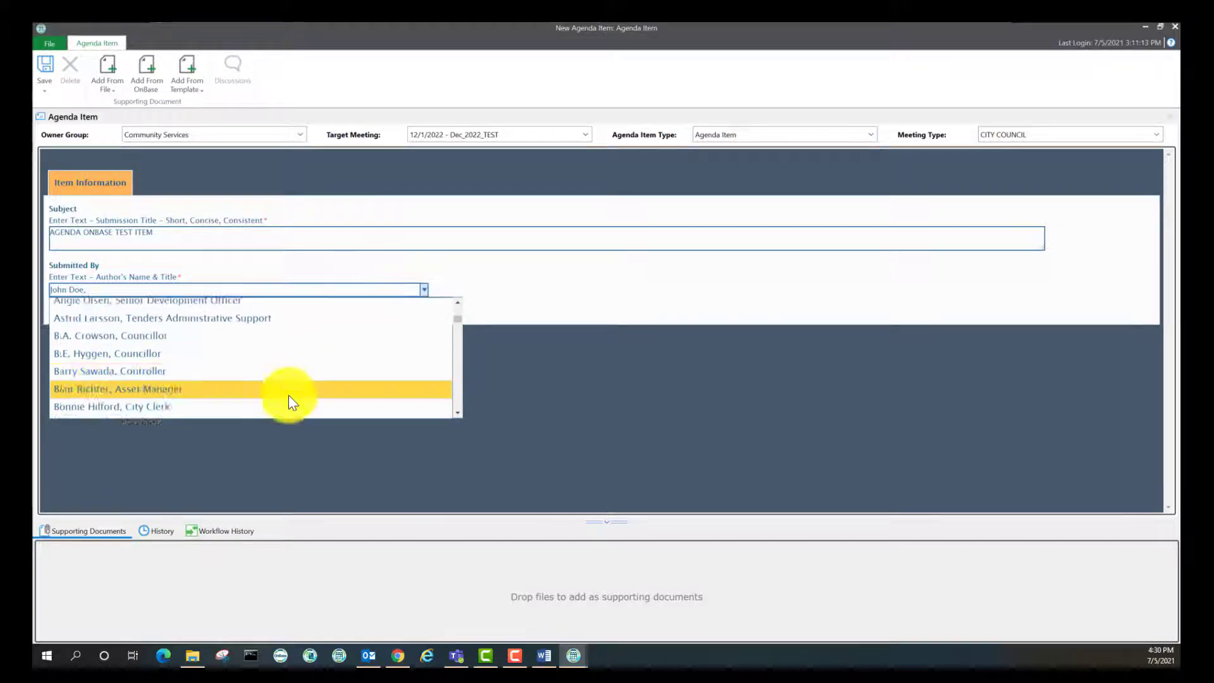
scroll(289, 341, up, 1)
scroll(259, 380, up, 3)
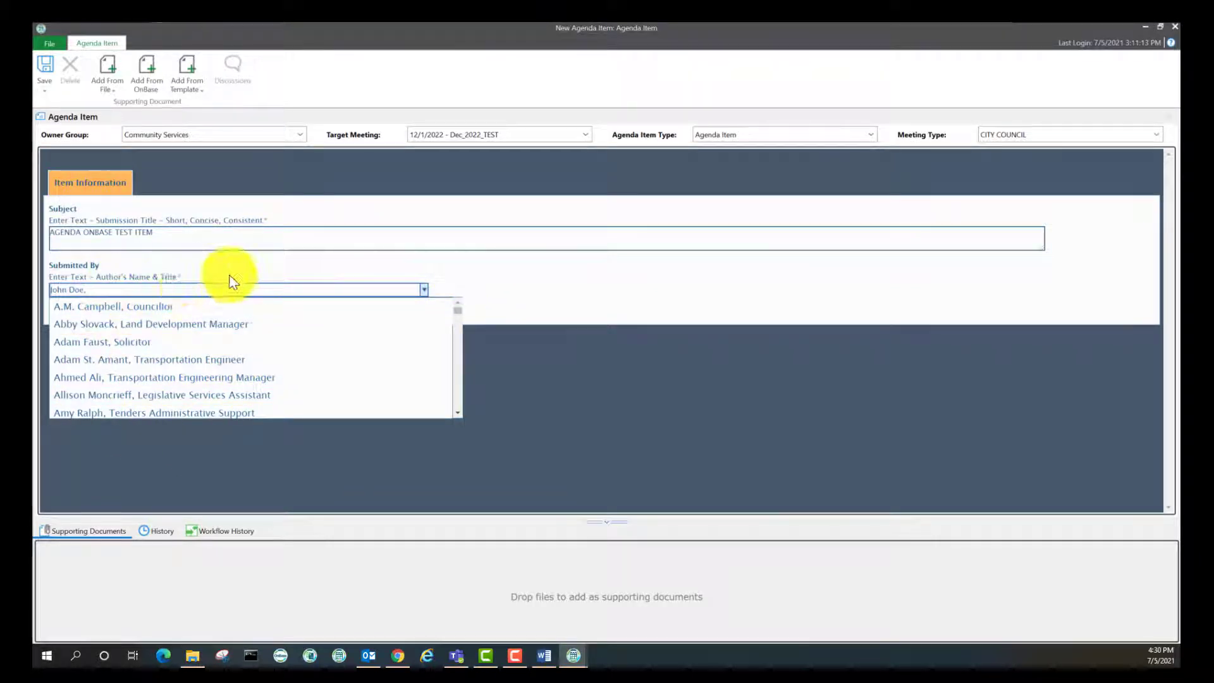
click(496, 245)
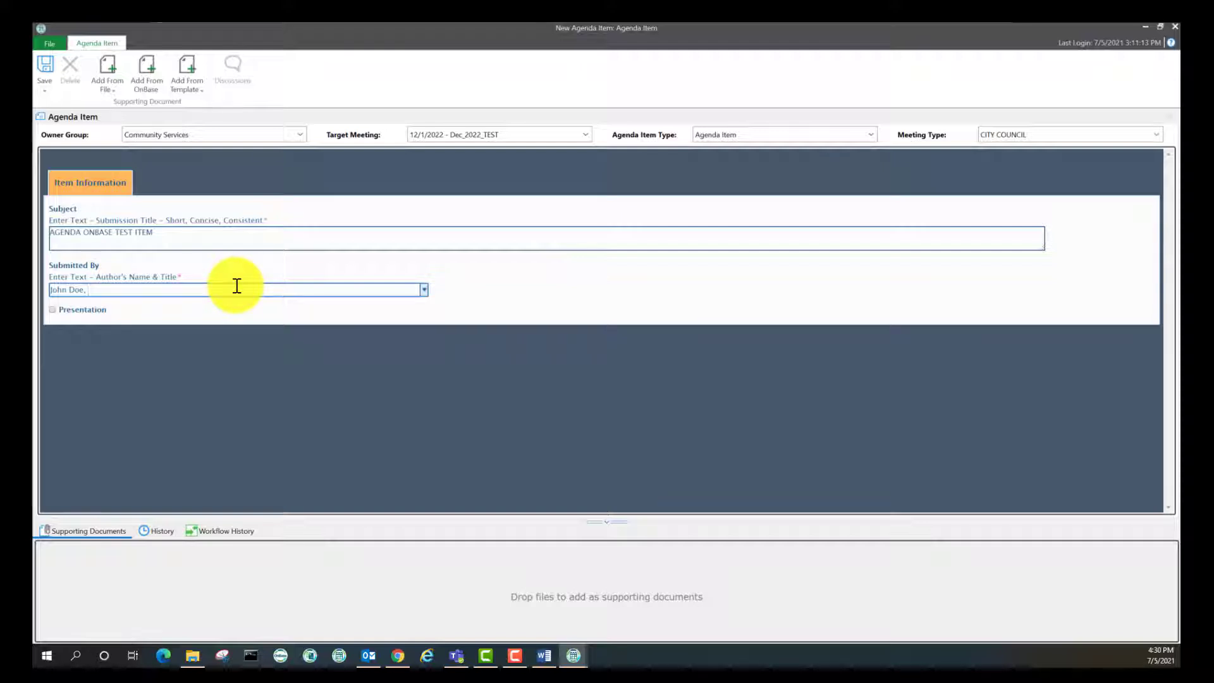
text(Community Services Assistant)
click(52, 67)
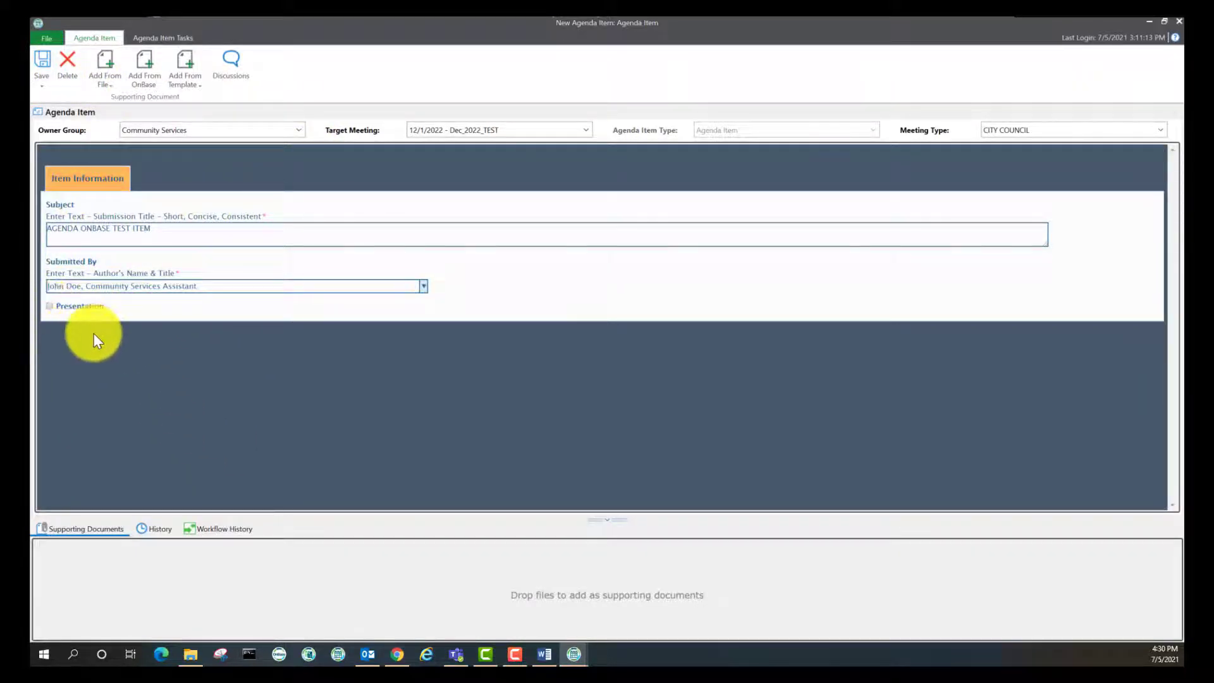
Tick Presentation, enter the presenter's name with ABCD Contracting Ltd, and save the item
click(50, 307)
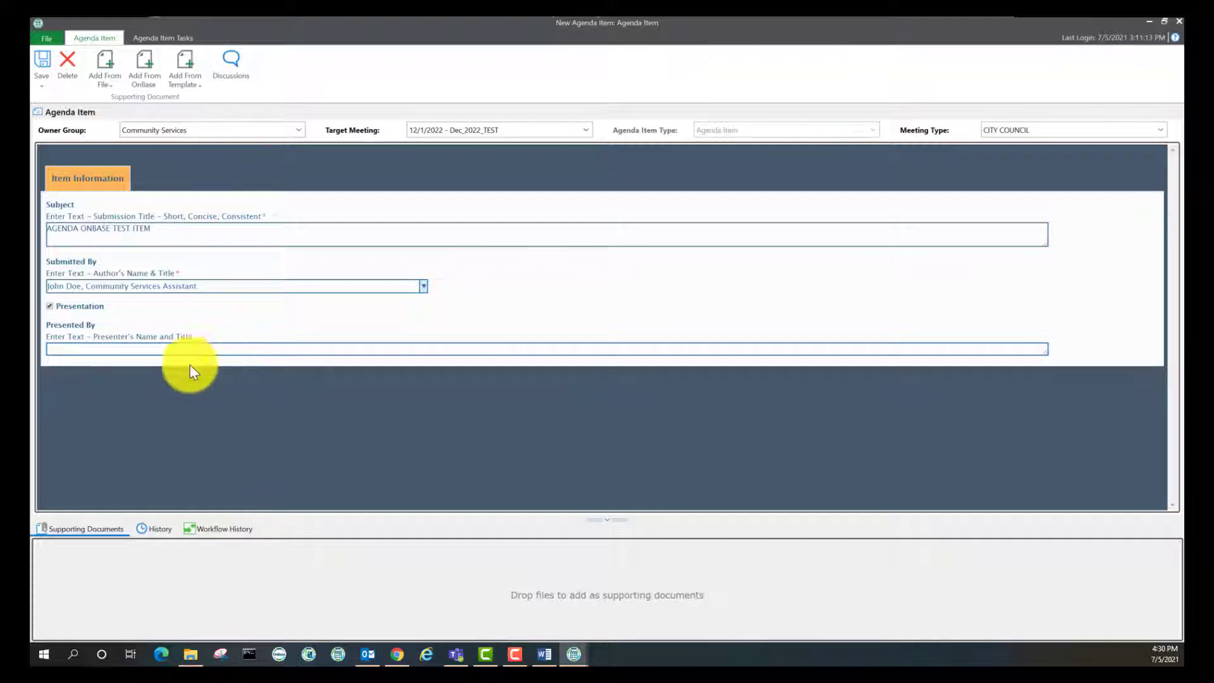
click(49, 306)
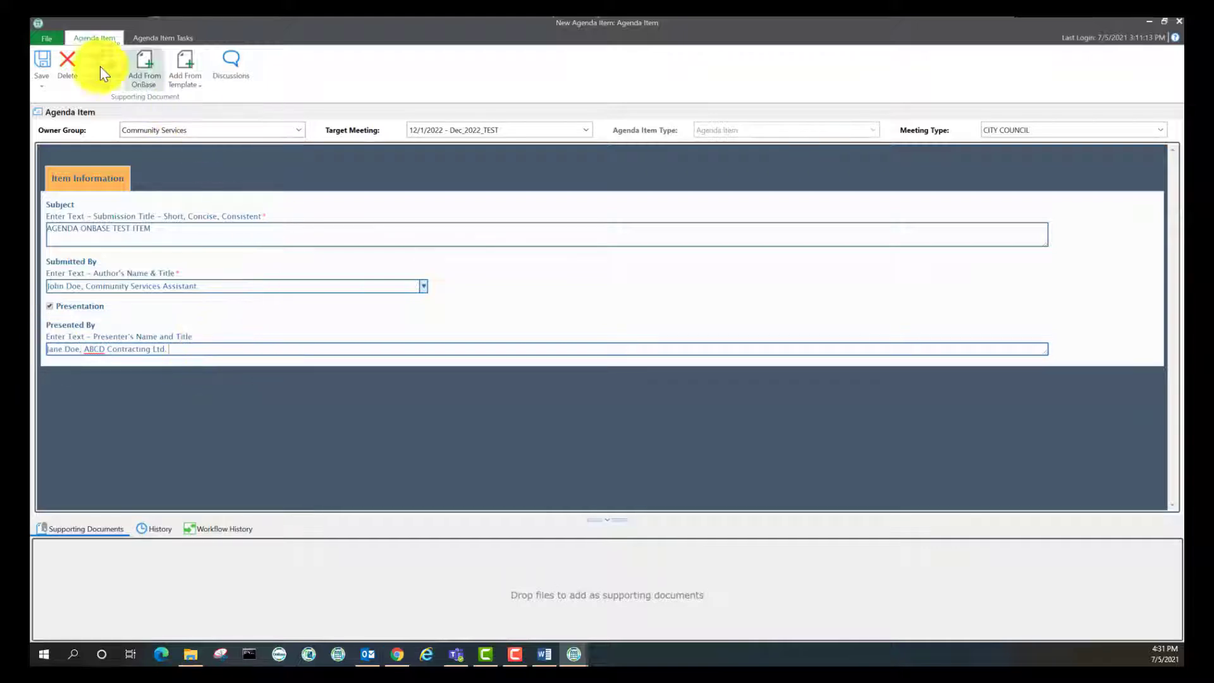
click(41, 58)
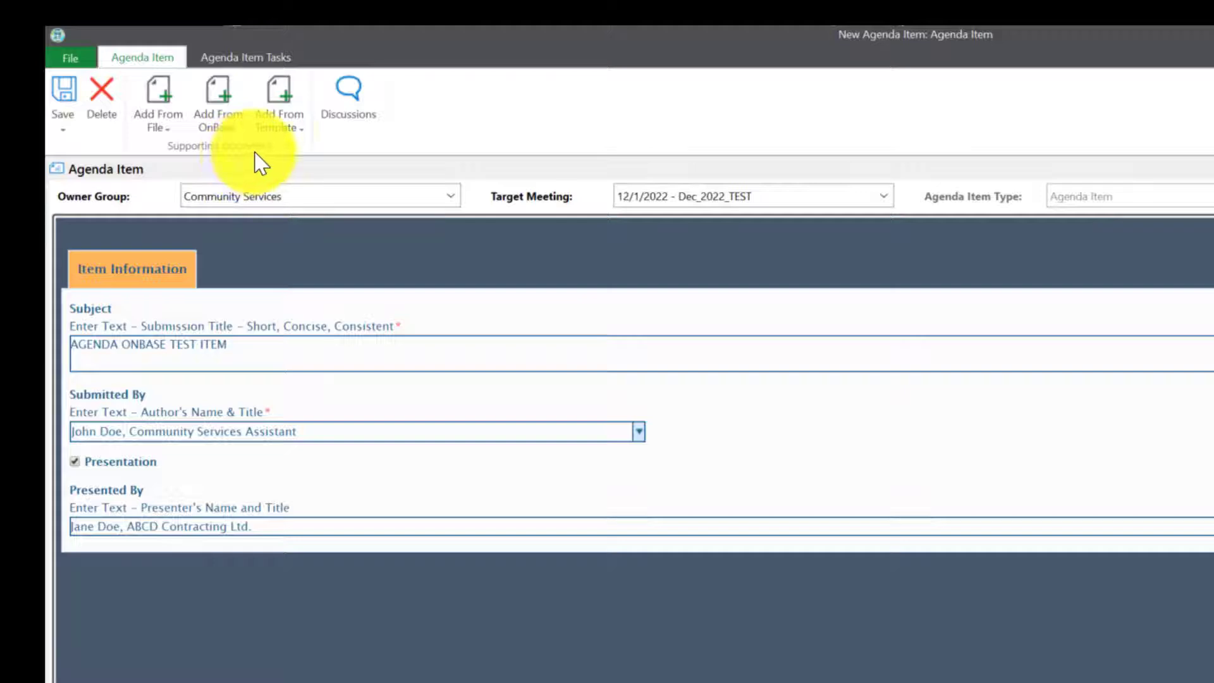
Generate a report from the Agenda Item Report template and import it into the item
click(300, 127)
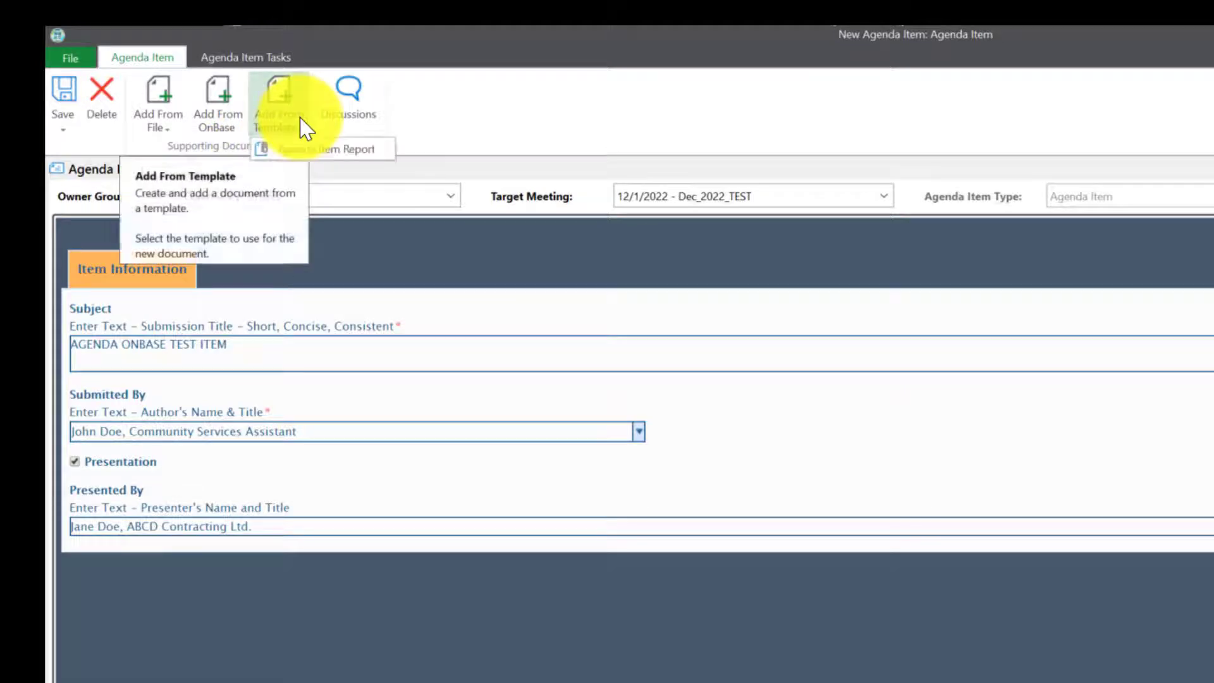
click(322, 150)
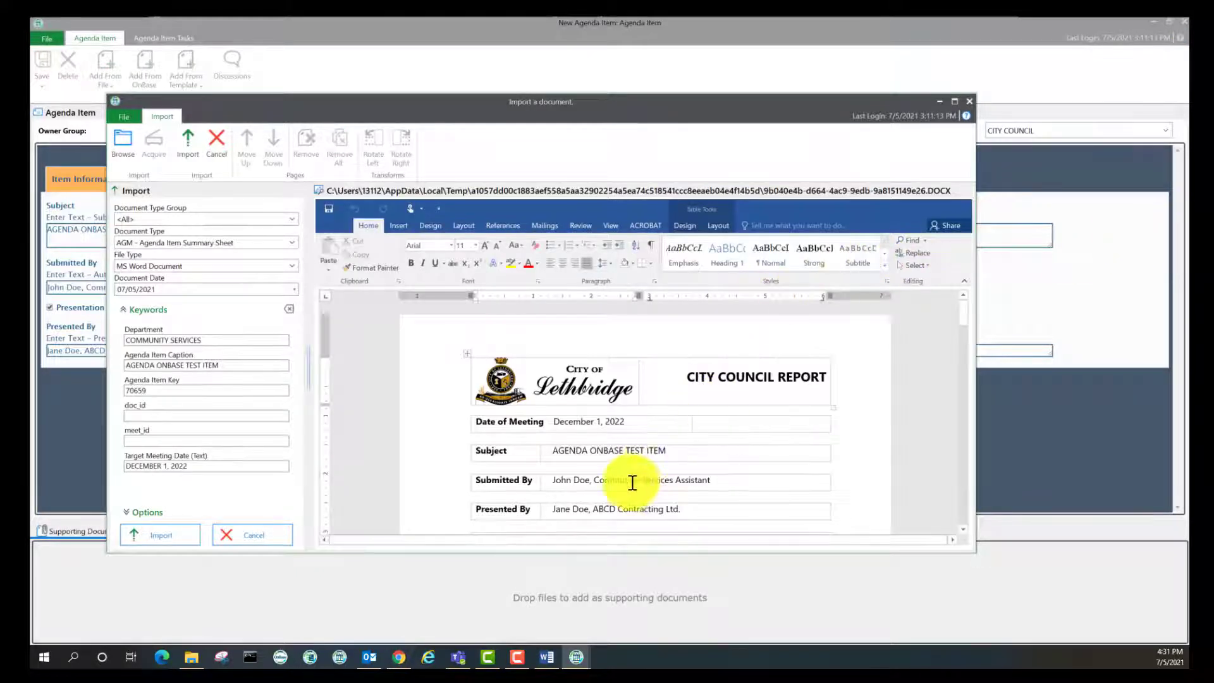
drag(617, 104, 640, 36)
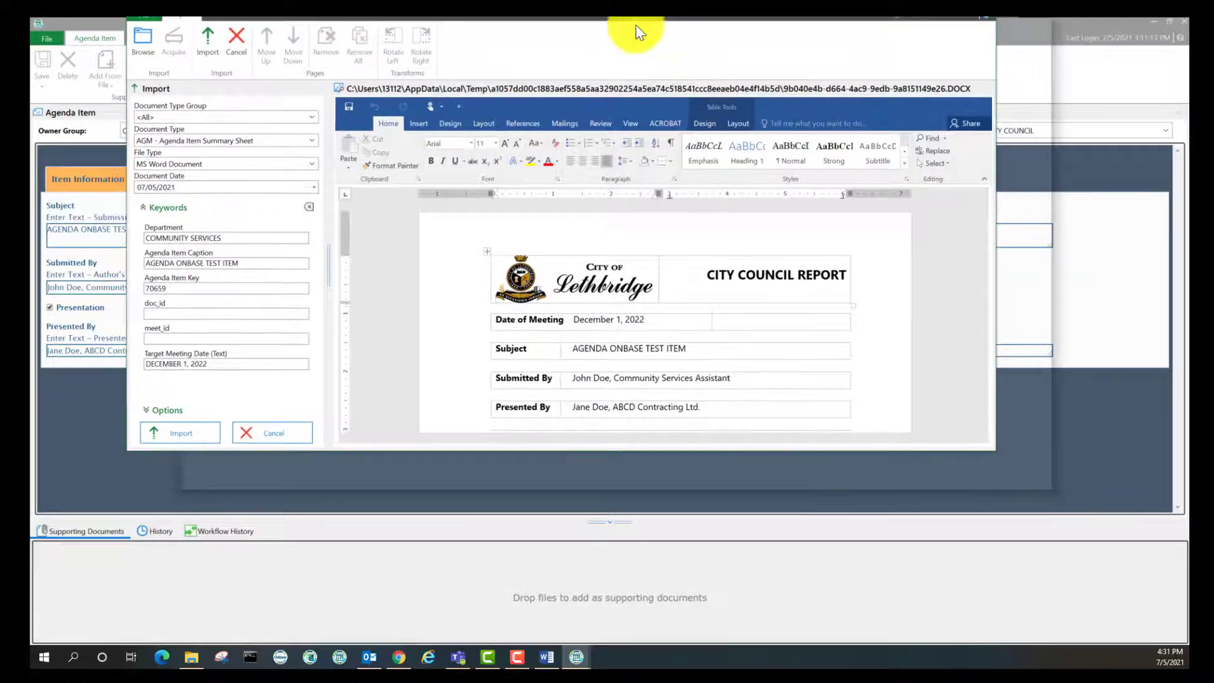
double_click(640, 33)
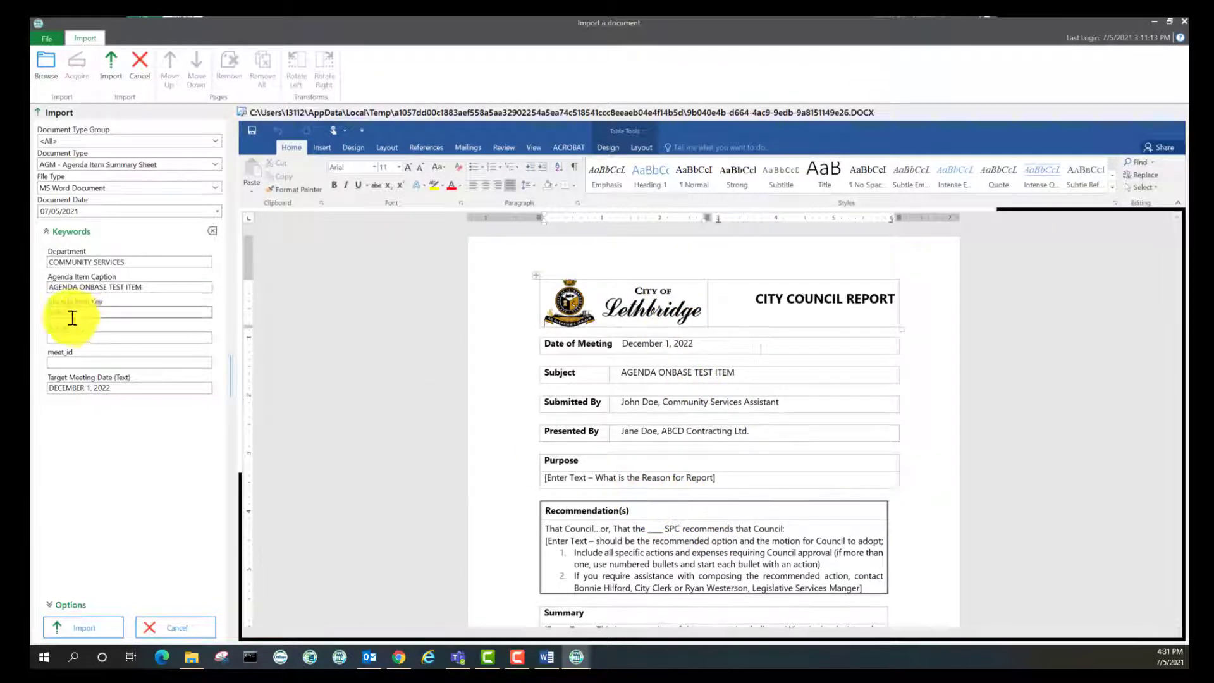
click(49, 635)
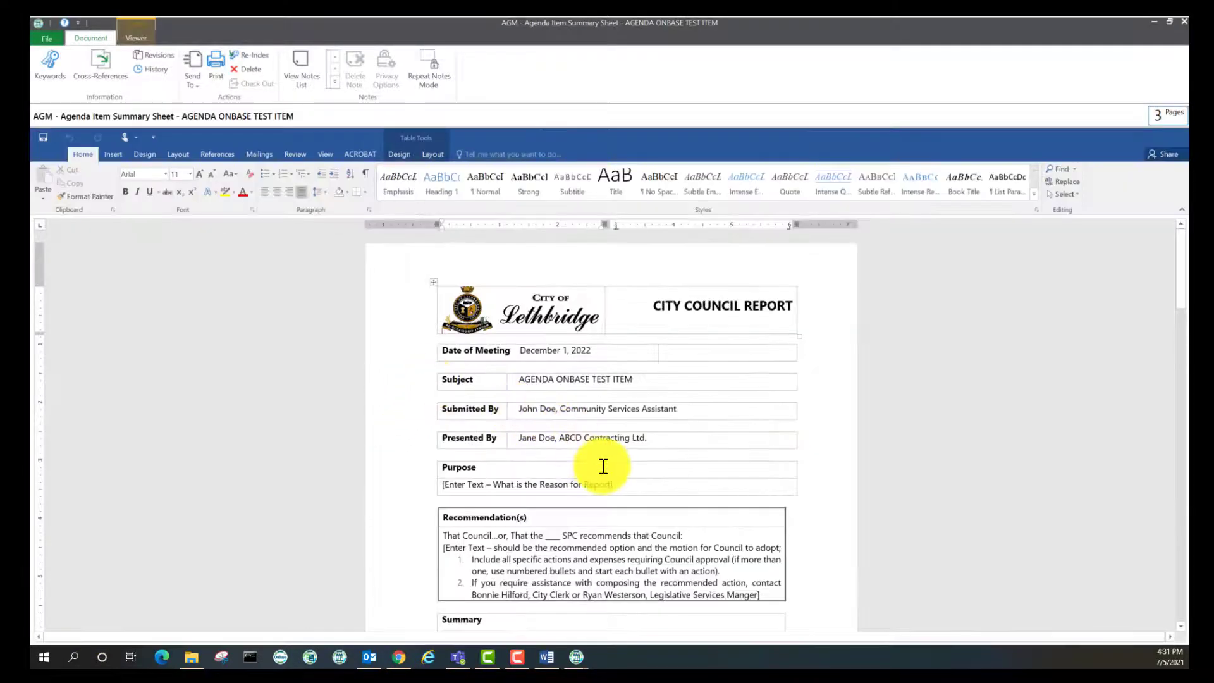
Place the cursor in the first recommendation bullet and scroll through the report down to Financial
scroll(618, 501, down, 1)
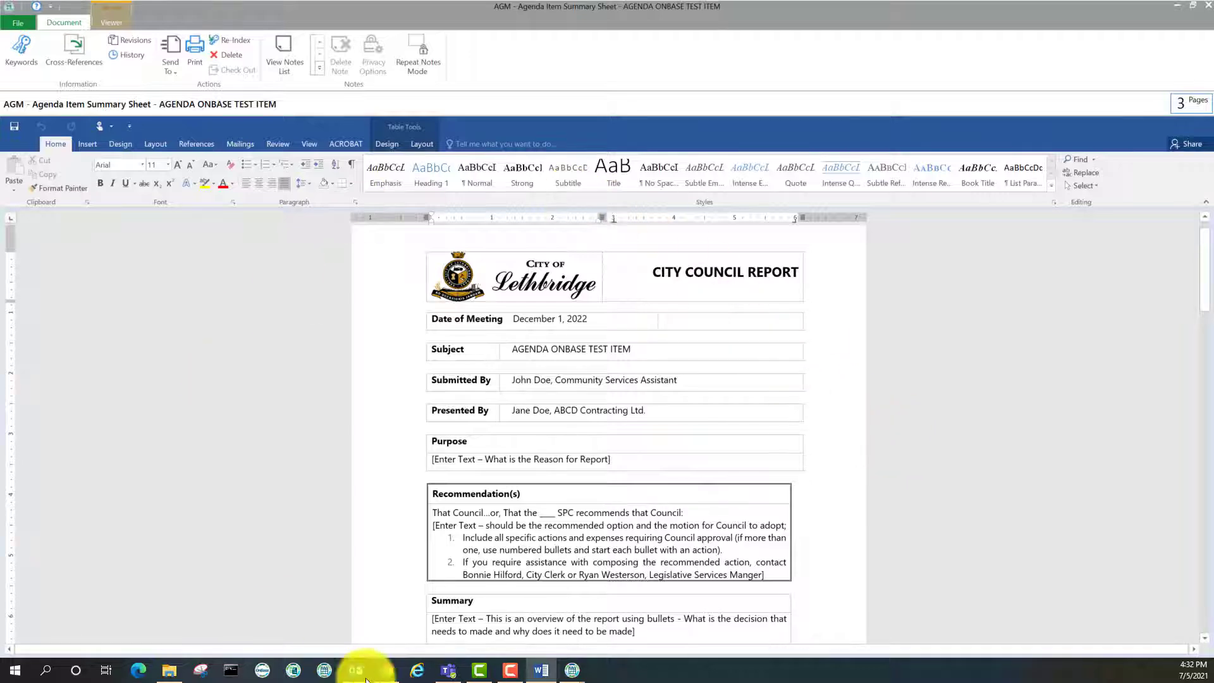
click(562, 540)
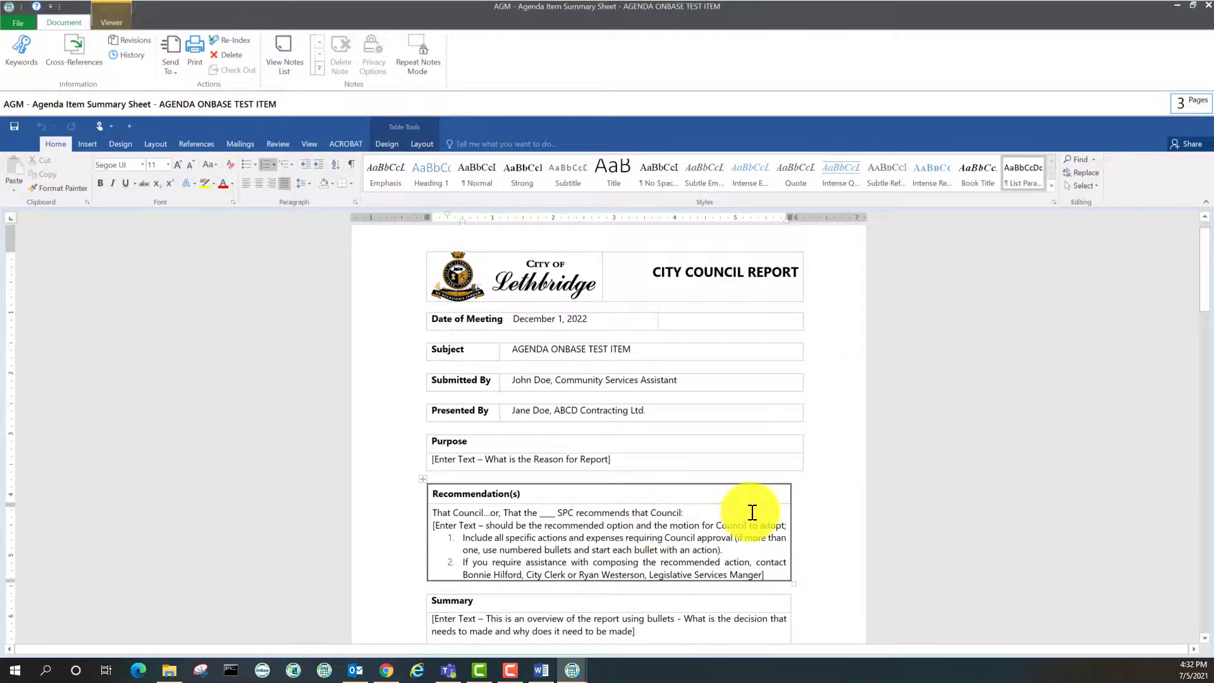
ctrl+scroll(686, 510, up, 2)
scroll(845, 468, down, 1)
scroll(846, 473, down, 3)
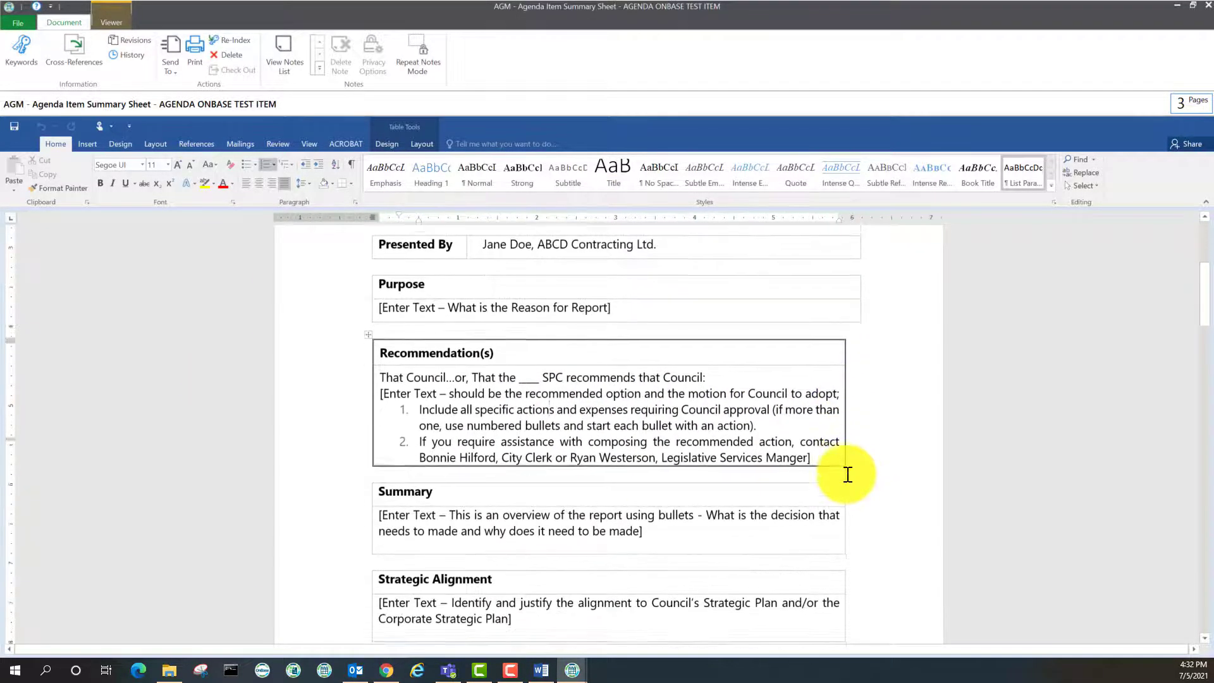
scroll(750, 542, down, 2)
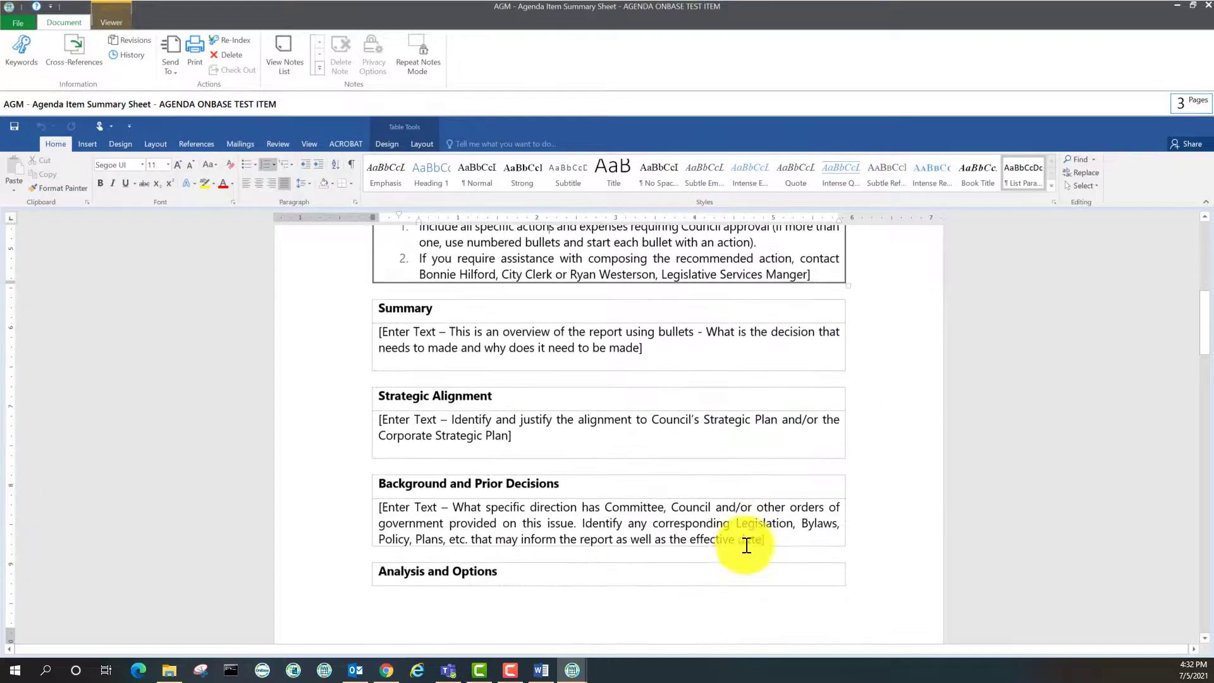
scroll(607, 380, down, 1)
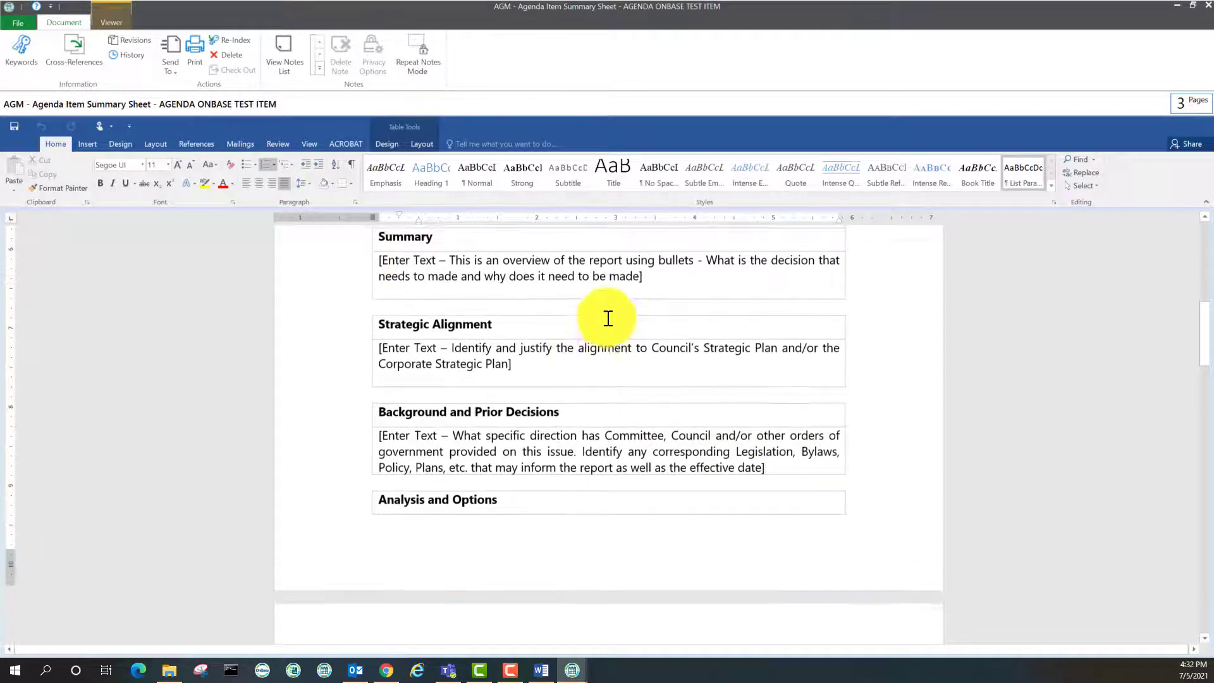
scroll(550, 442, down, 1)
scroll(576, 461, down, 2)
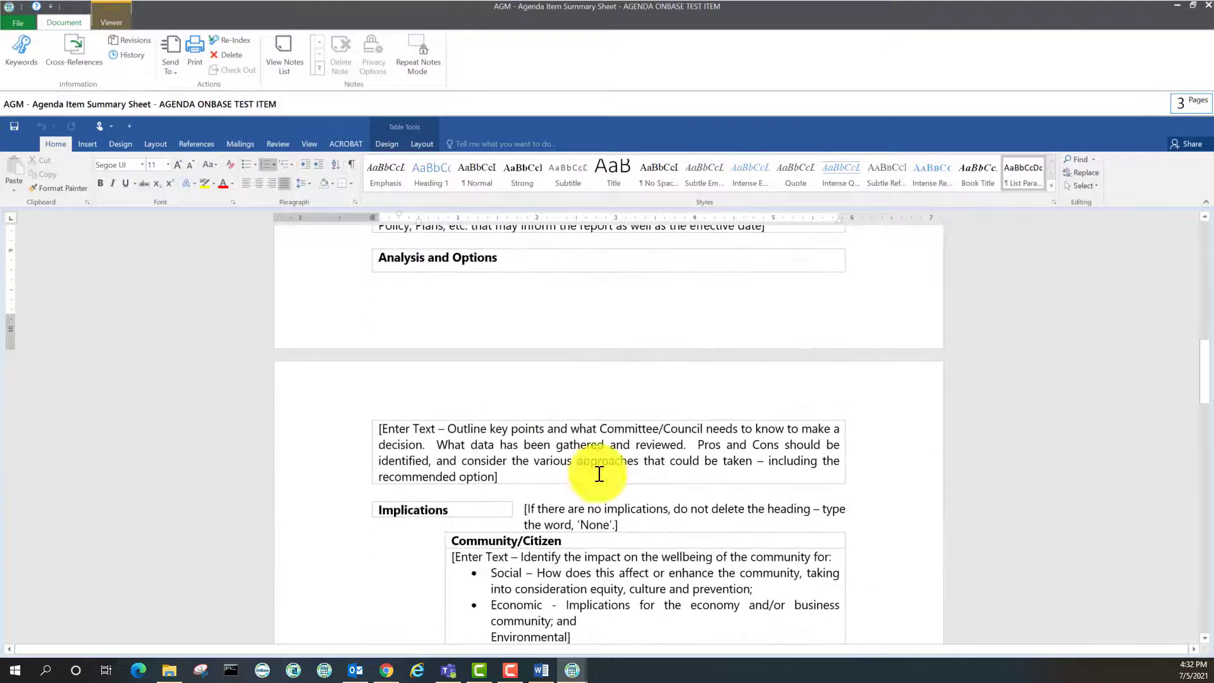
scroll(563, 582, down, 2)
scroll(565, 602, up, 2)
scroll(567, 604, up, 1)
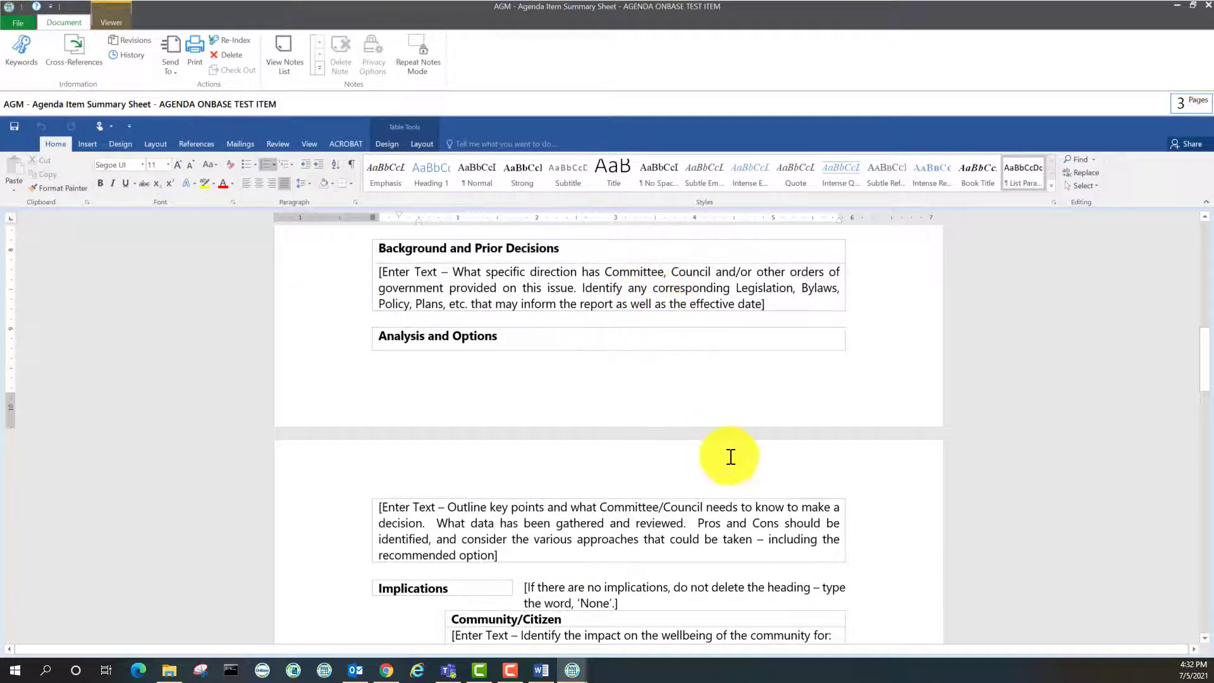
scroll(729, 458, up, 4)
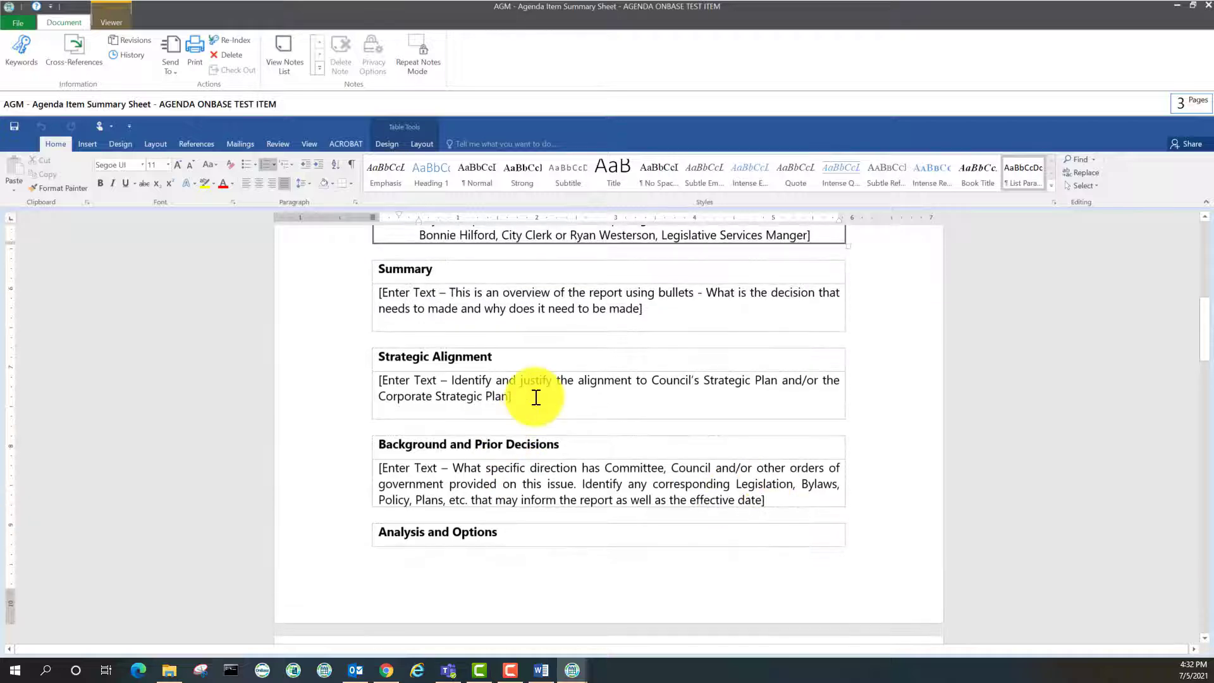
scroll(515, 561, up, 1)
scroll(561, 539, down, 7)
scroll(560, 539, down, 8)
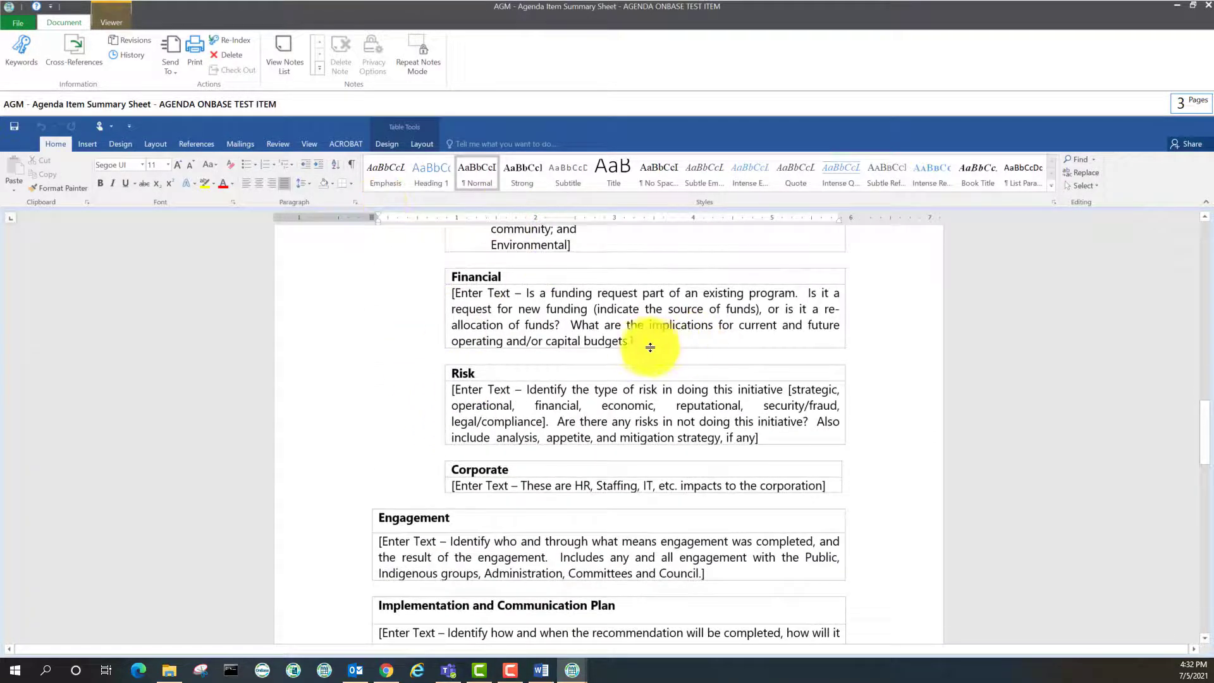
Overwrite the Financial placeholder paragraph with 'Not Applicable' and scroll back toward the top
drag(648, 342, 442, 289)
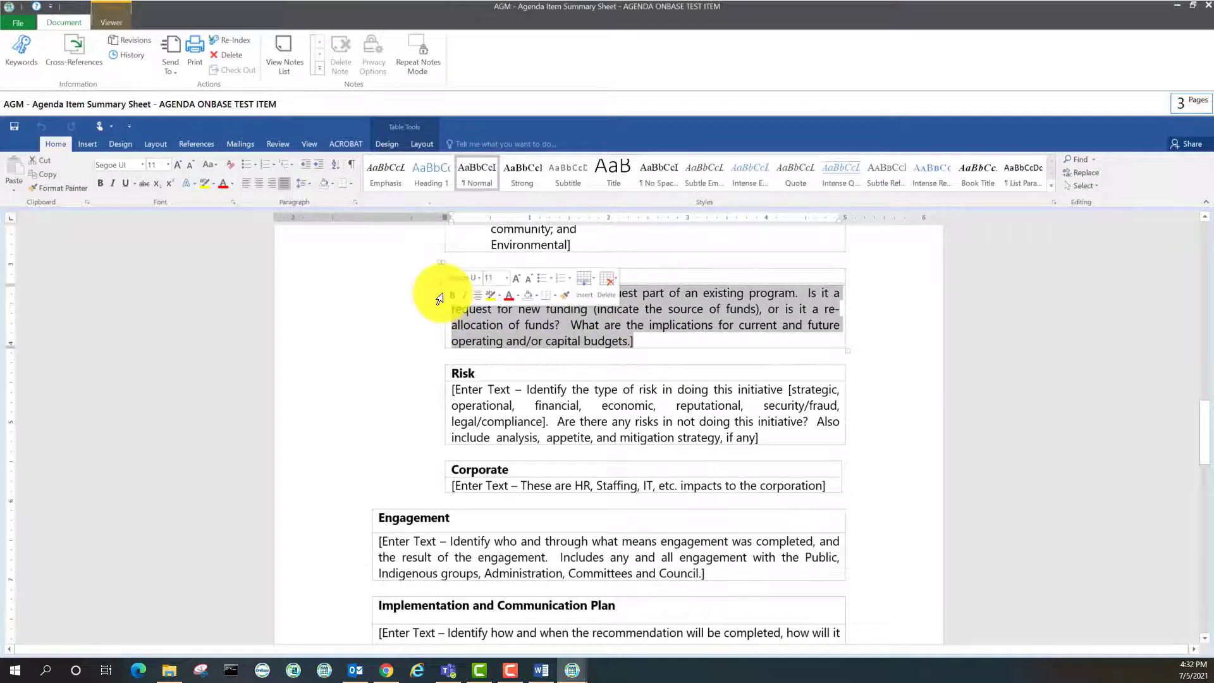
text(Not Applicable)
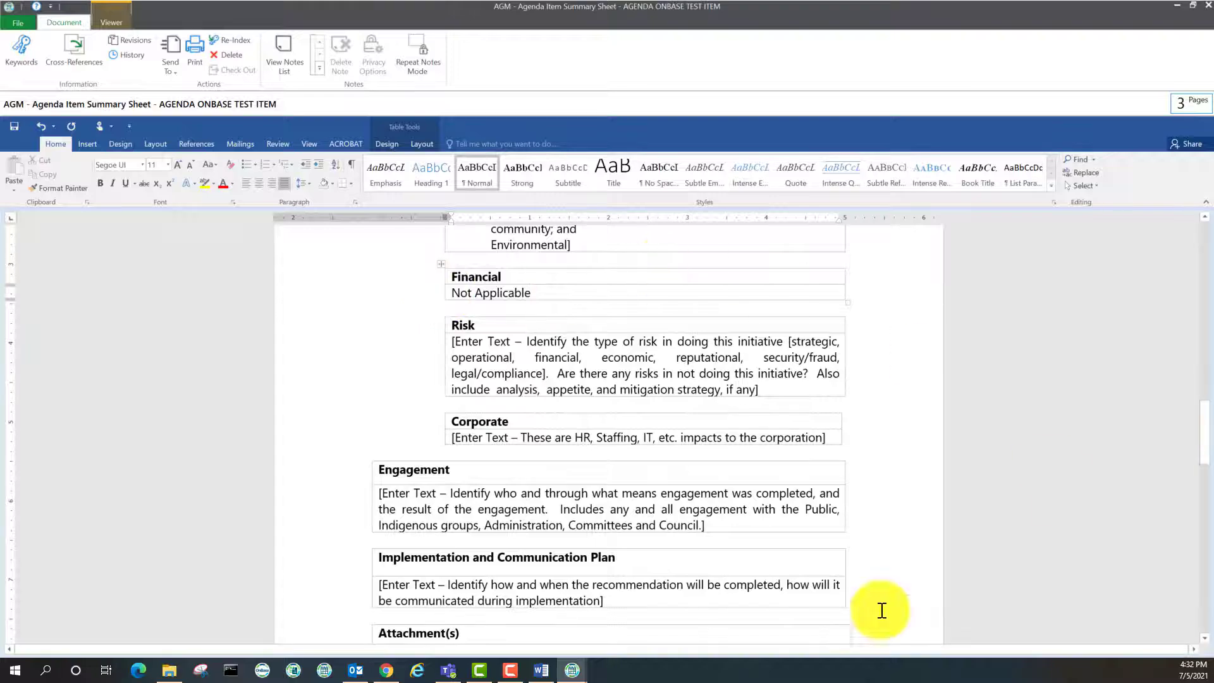
scroll(848, 582, down, 2)
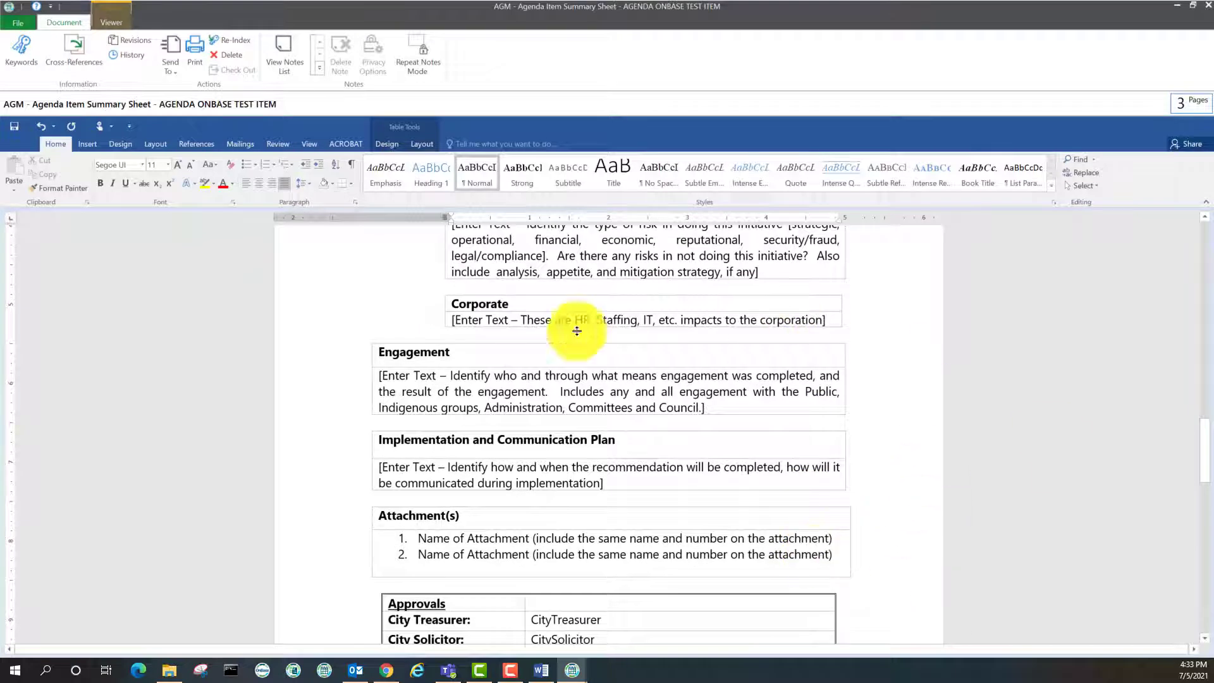
scroll(664, 434, up, 7)
scroll(569, 441, up, 10)
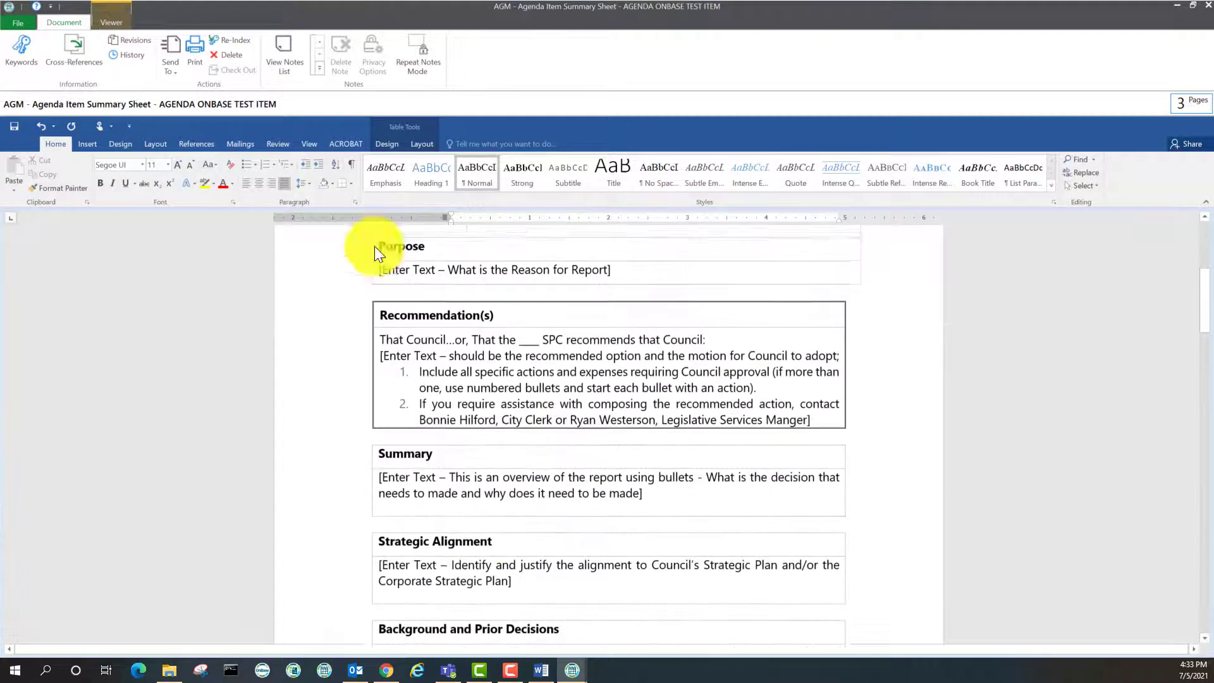
Save the edited Summary Sheet as Revision 2 of 2, confirm it in the revision history, and close the viewer
click(10, 128)
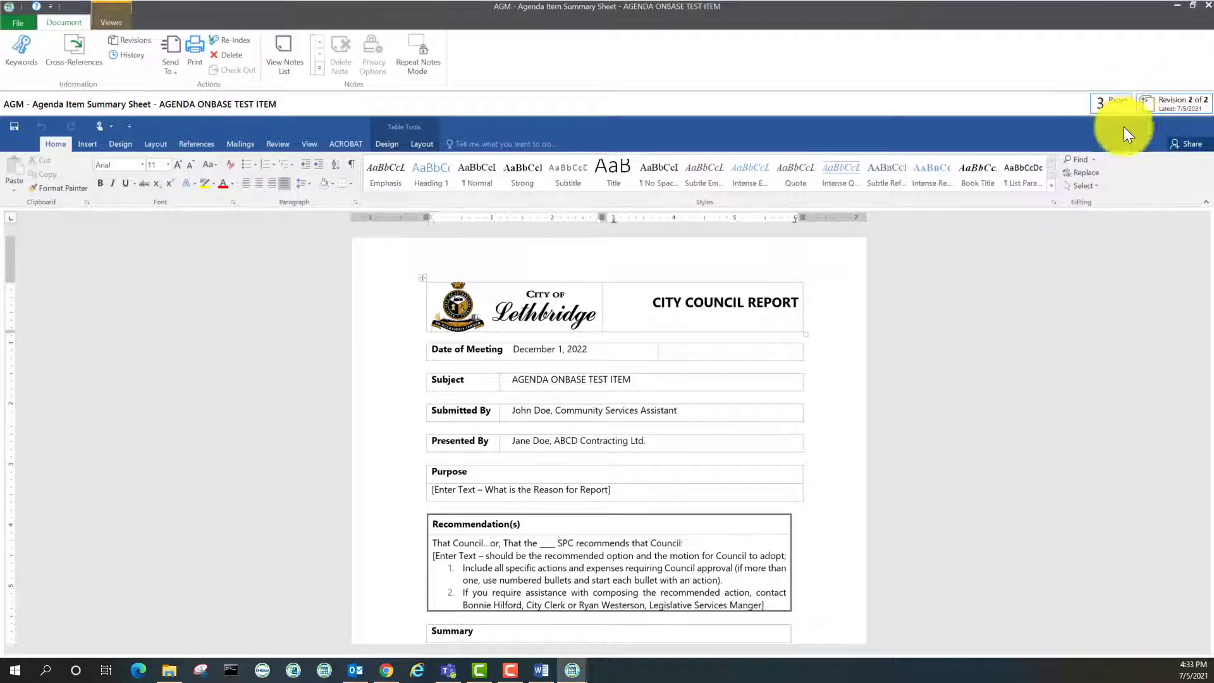
click(1171, 104)
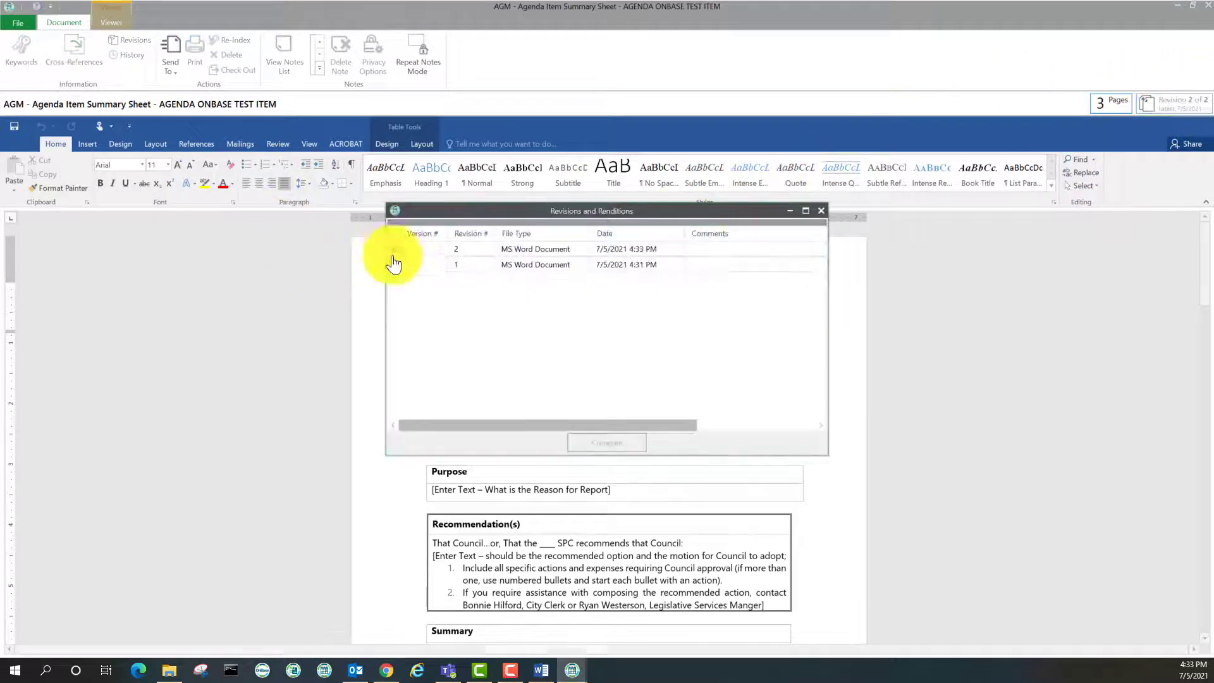
click(817, 214)
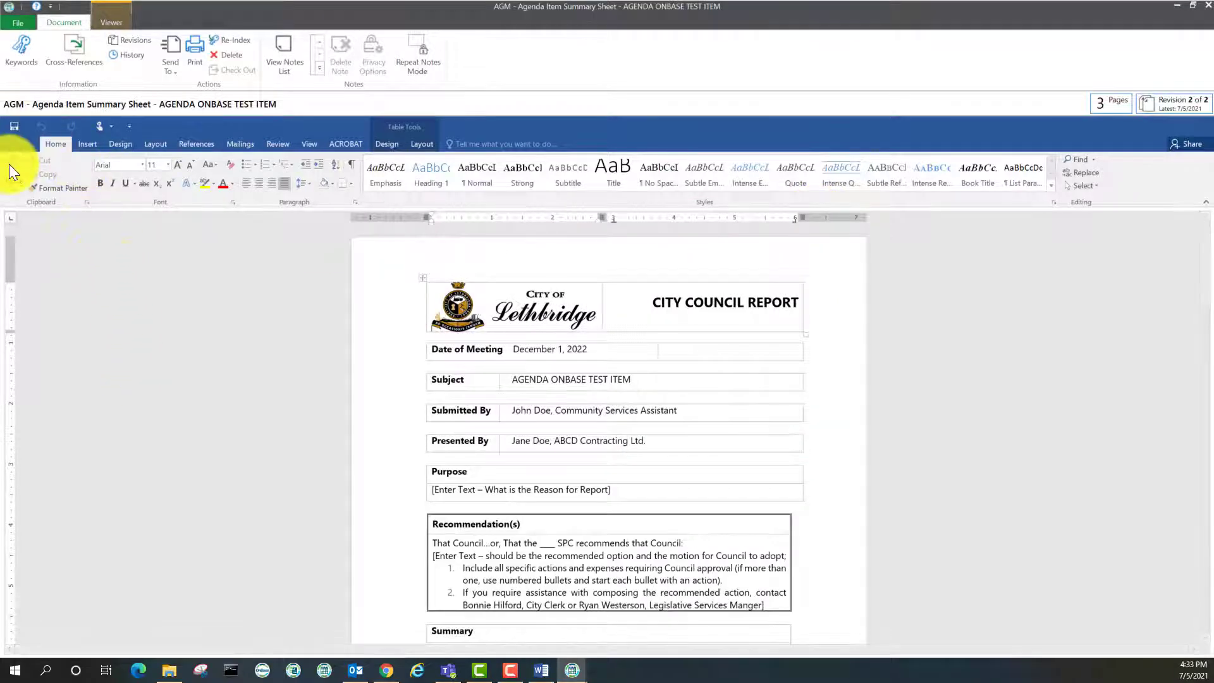
click(1208, 9)
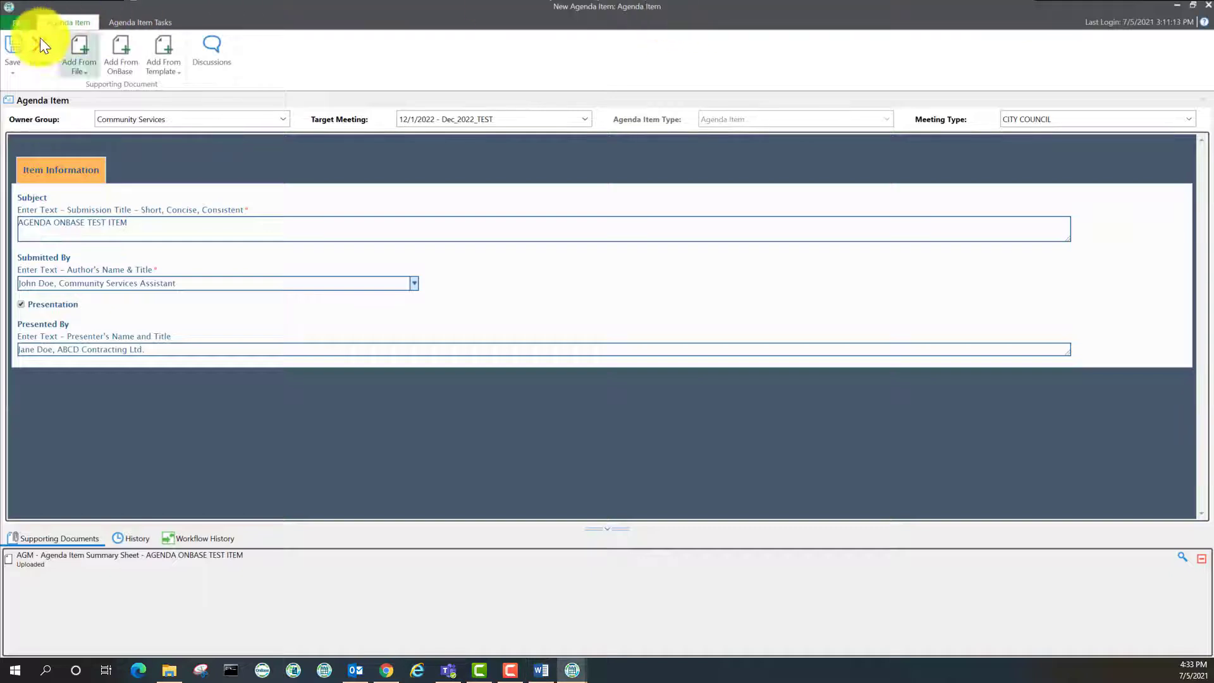
Save the agenda item with its uploaded Summary Sheet and snap its window to the left half
click(8, 52)
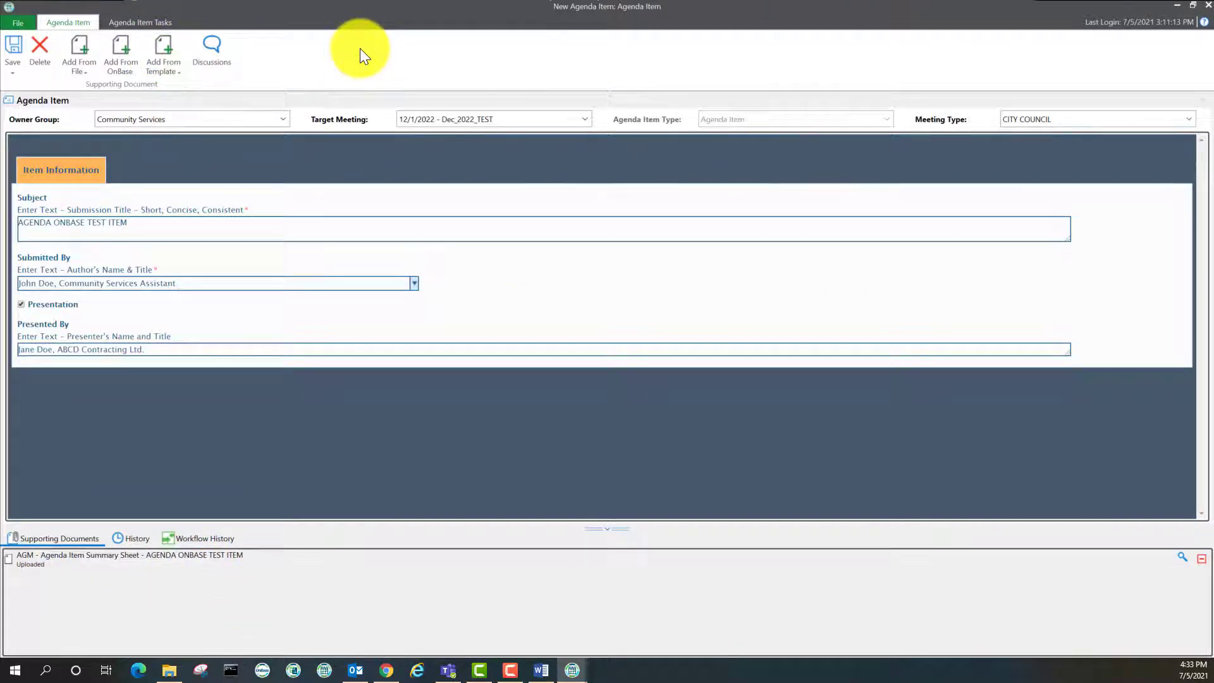
double_click(571, 10)
drag(588, 44, 0, 156)
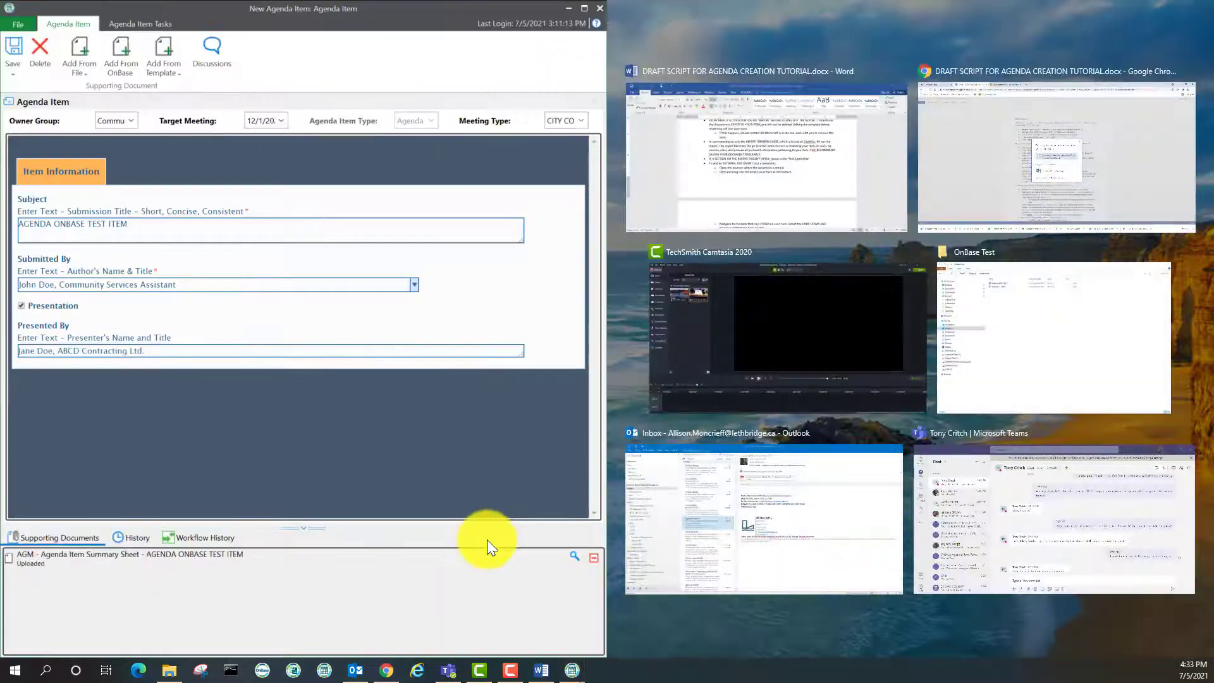
Open File Explorer on the Desktop folder and move it beside the agenda item on the other monitor
click(880, 3)
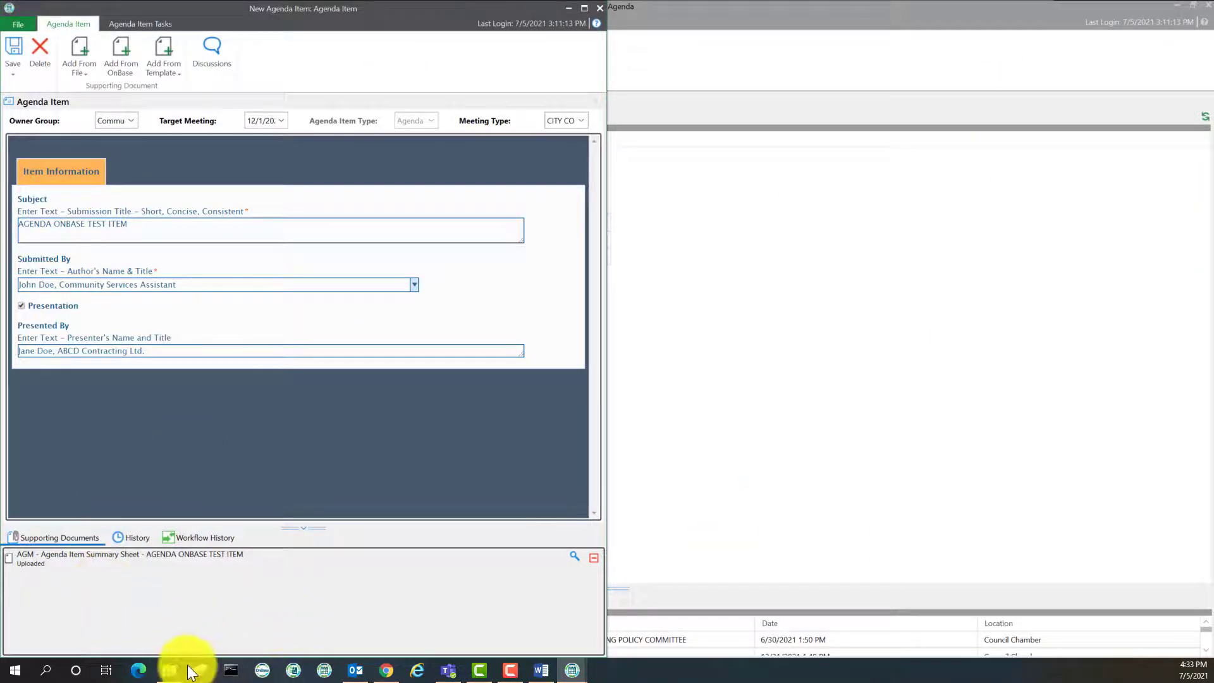
click(169, 672)
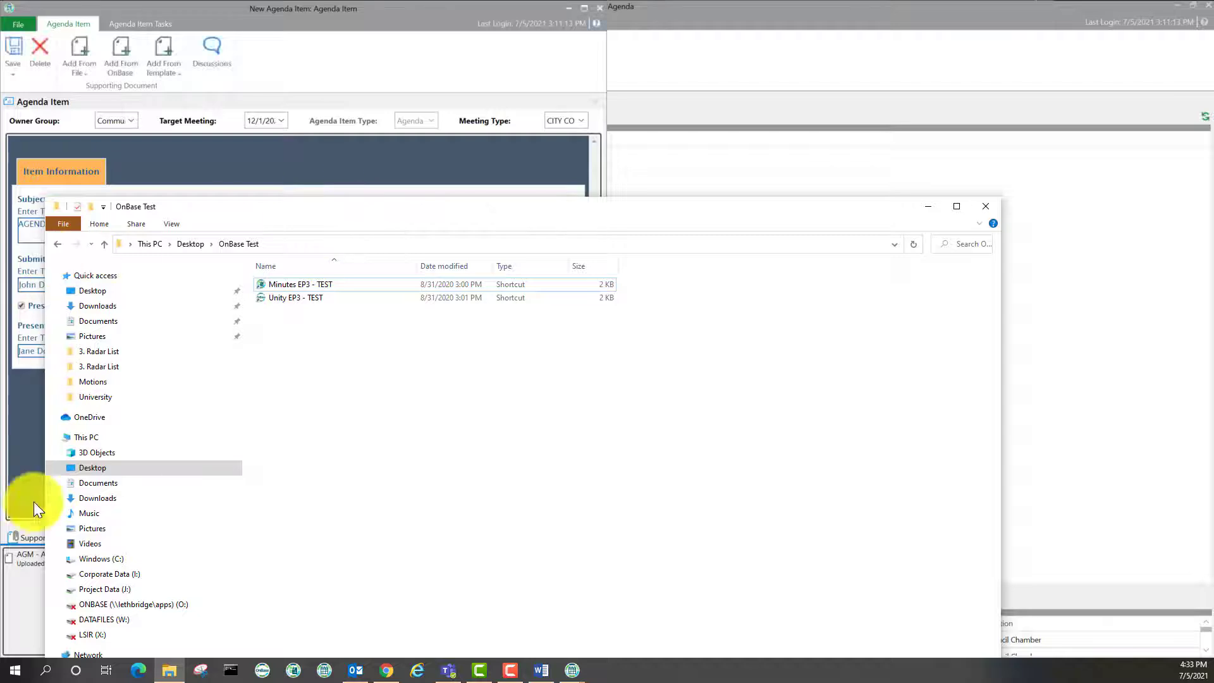
click(101, 293)
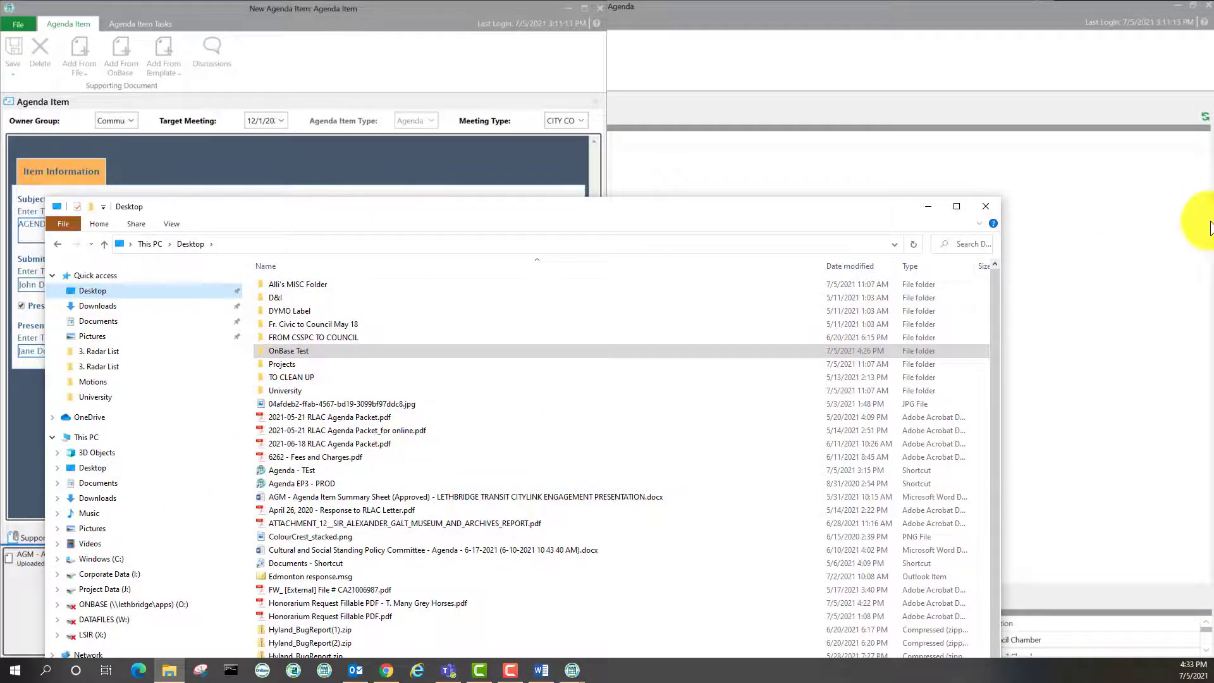
drag(760, 204, 1213, 209)
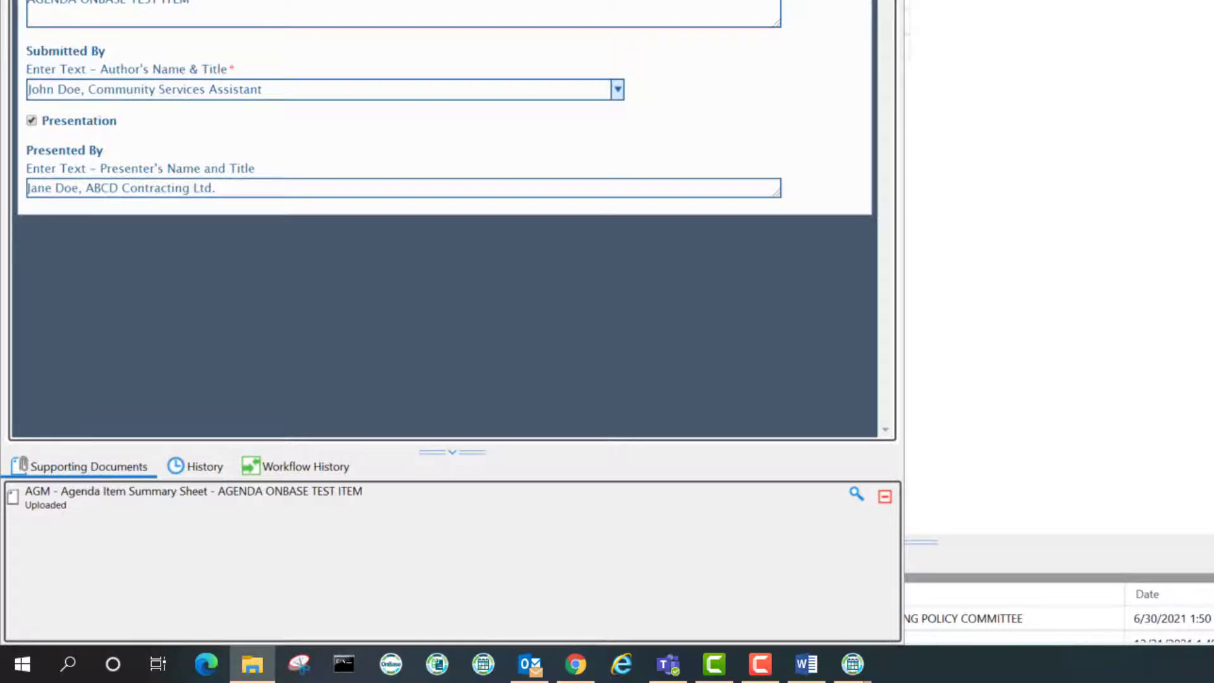
Attach 2021-05-21 RLAC Agenda Packet.pdf under Supporting Documents, typed Supporting Document, and start its upload
drag(760, 513, 271, 556)
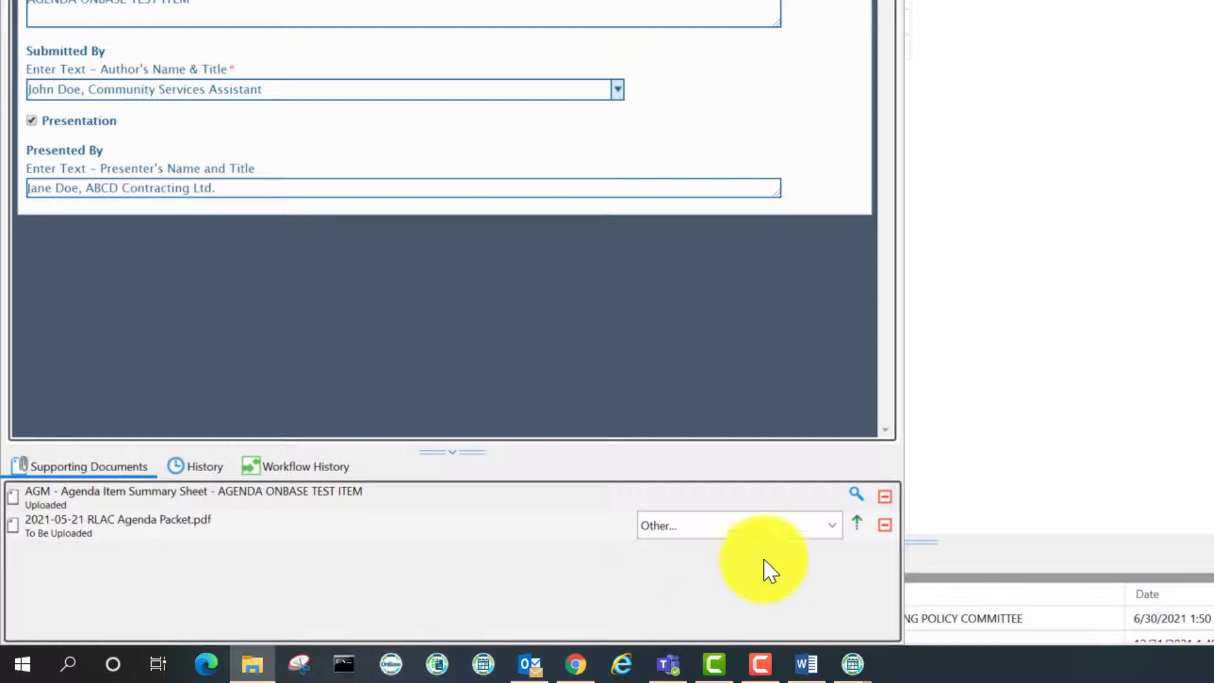
click(752, 534)
click(764, 554)
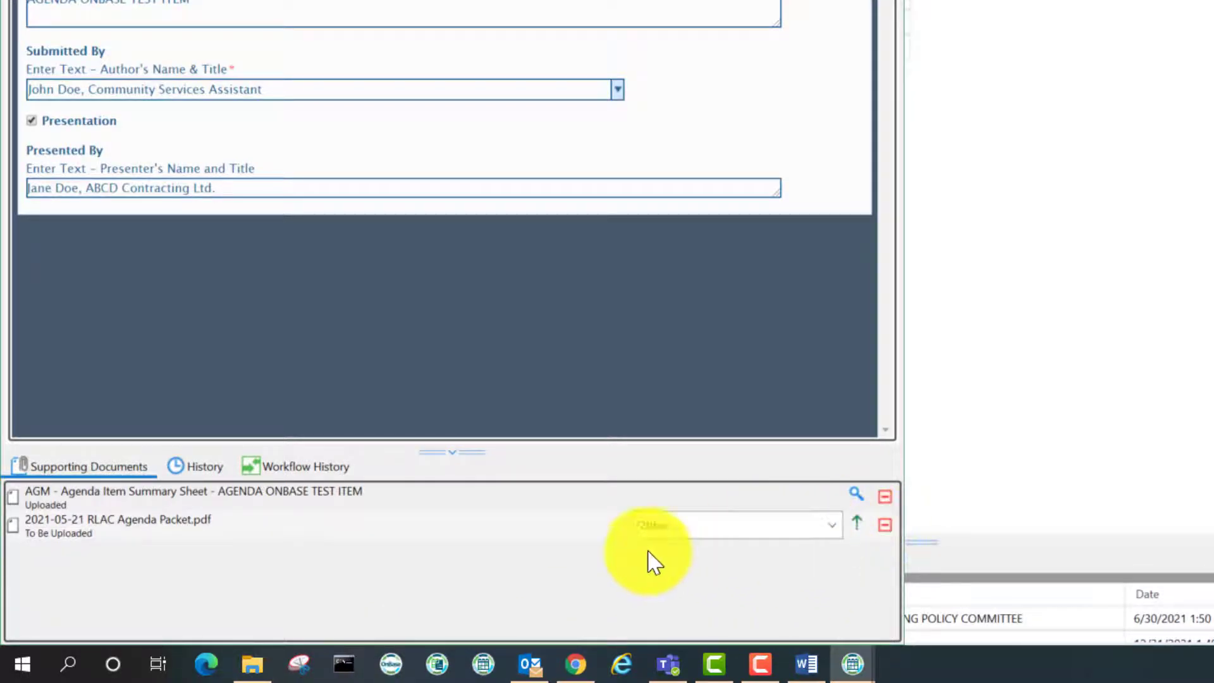
click(662, 530)
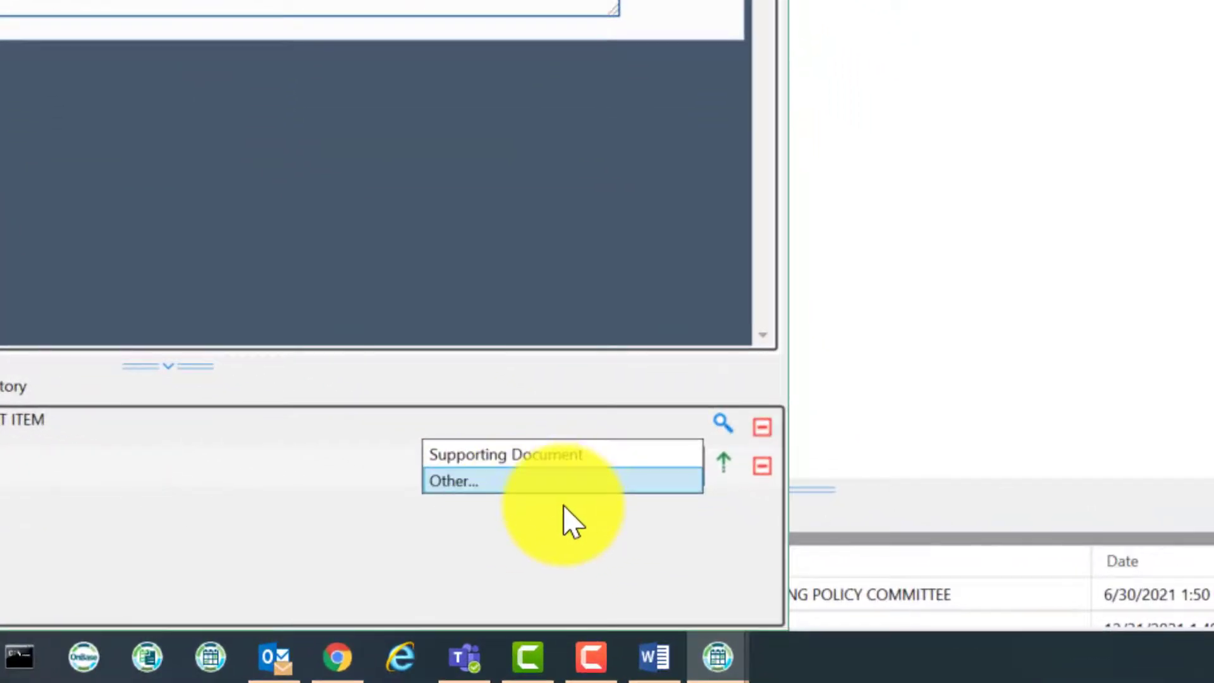
click(604, 456)
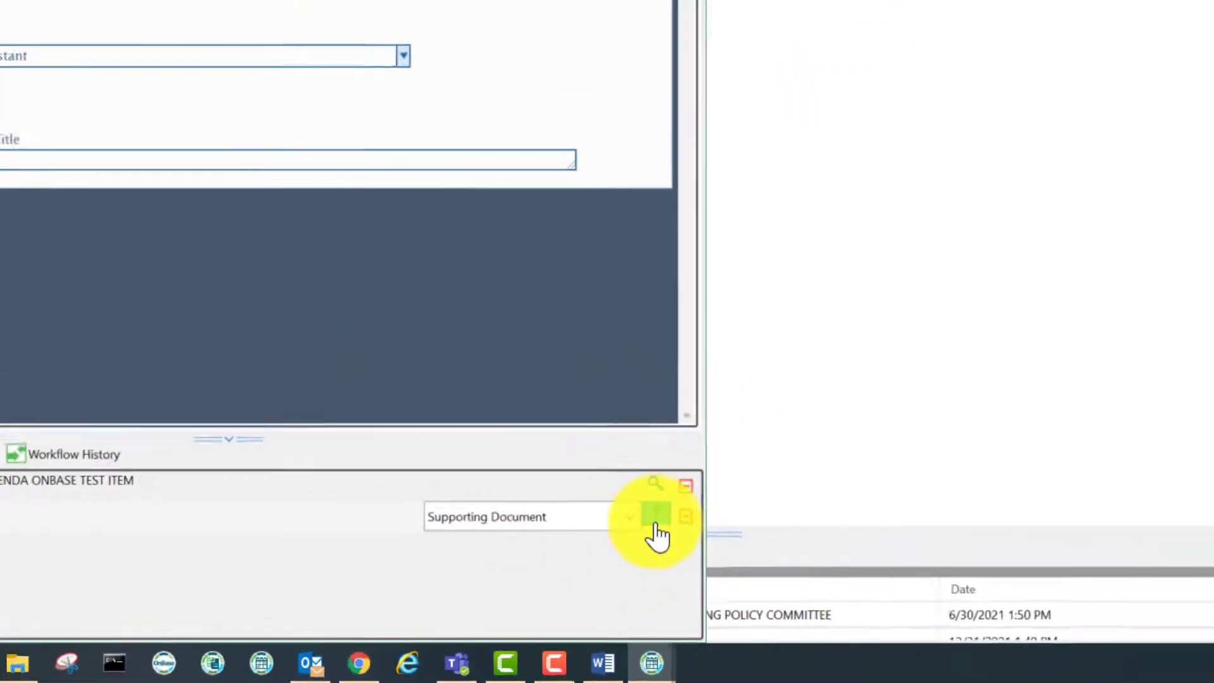
click(655, 525)
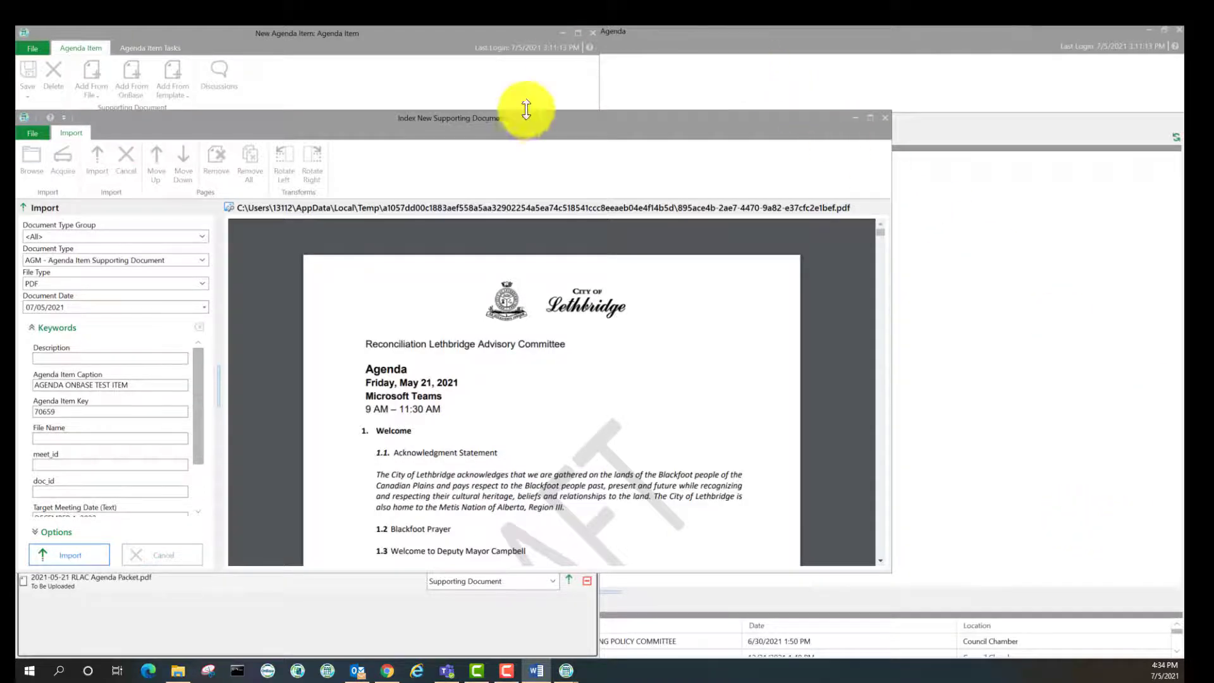
Import the packet with 'ATTACHMENT 1 - RLAC AGENDA PACKET' as both its description and file name
drag(511, 123, 684, 28)
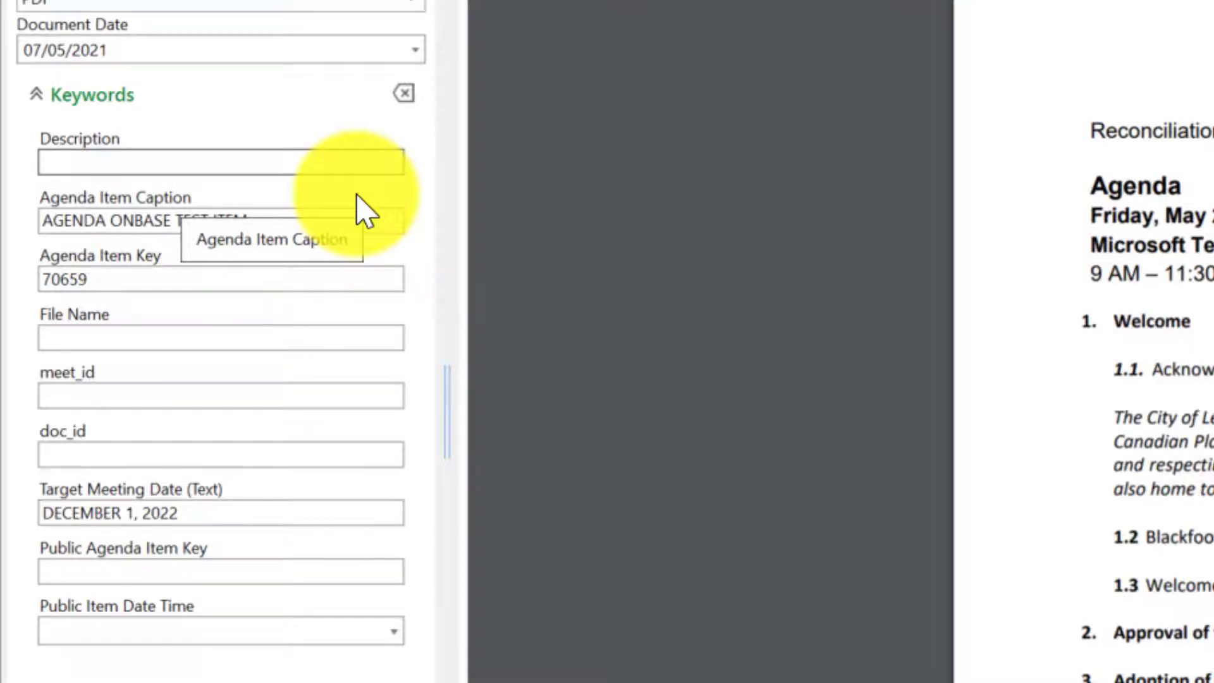
text(ATTACH)
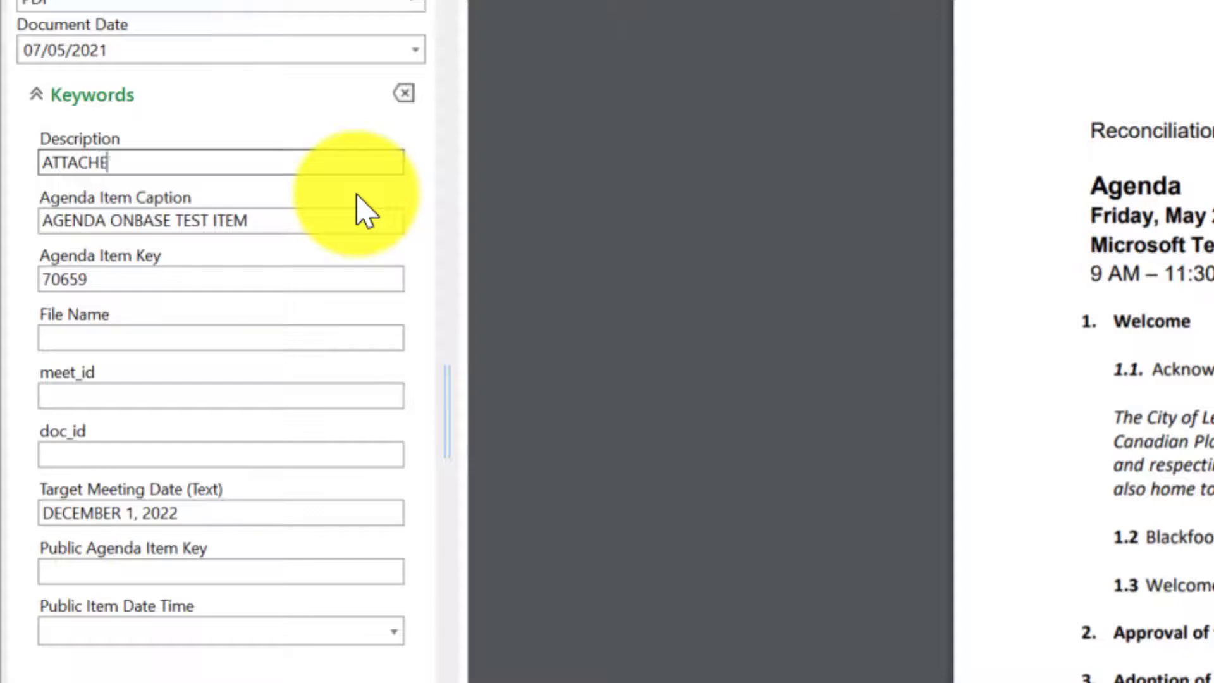
text(MENT 1 - RLAC AGENDA PACKET)
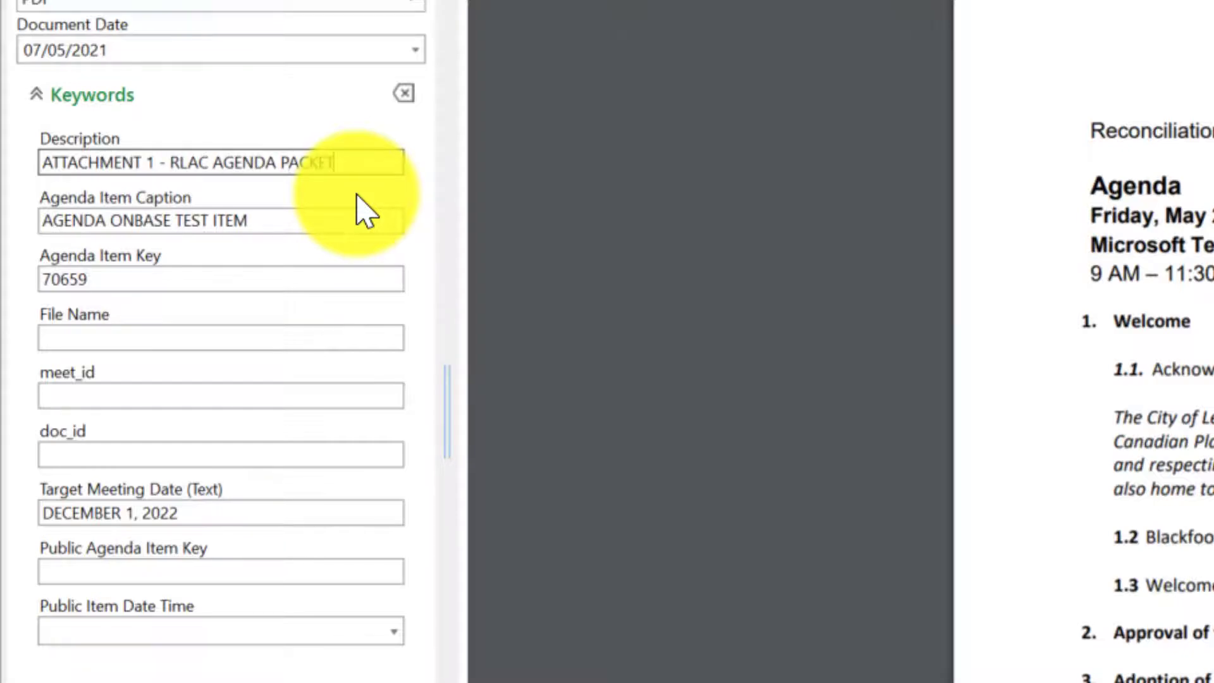
key(ctrl+a)
key(ctrl+c)
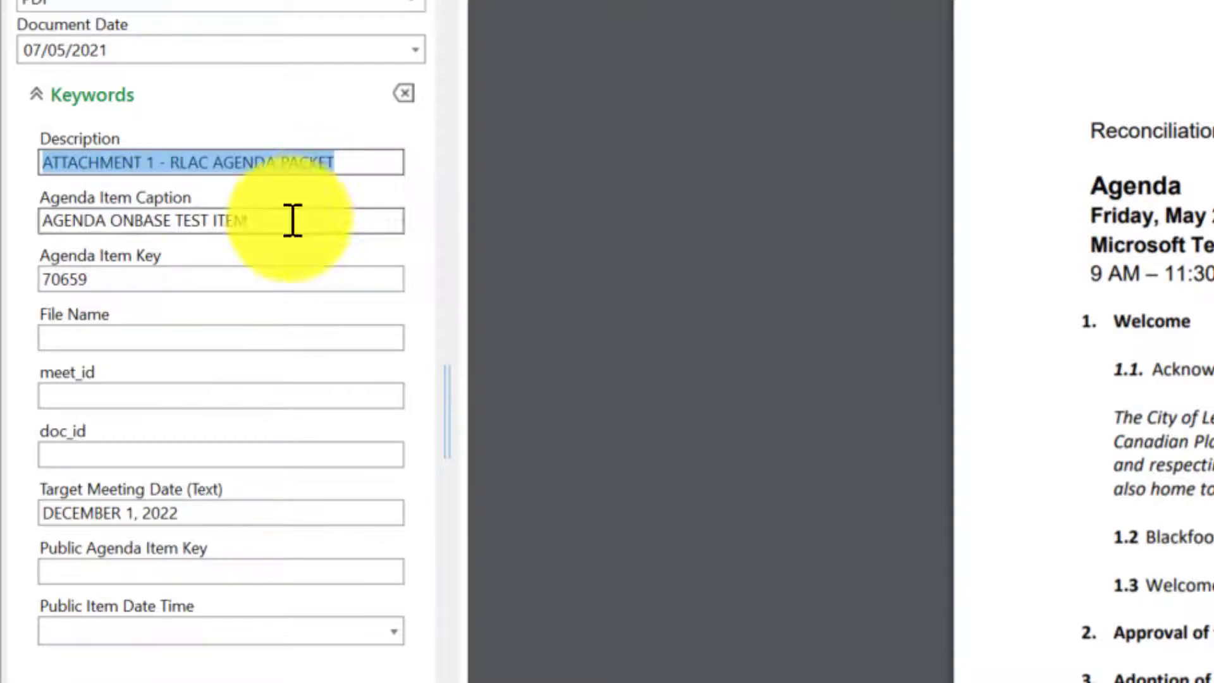
click(57, 341)
key(ctrl+v)
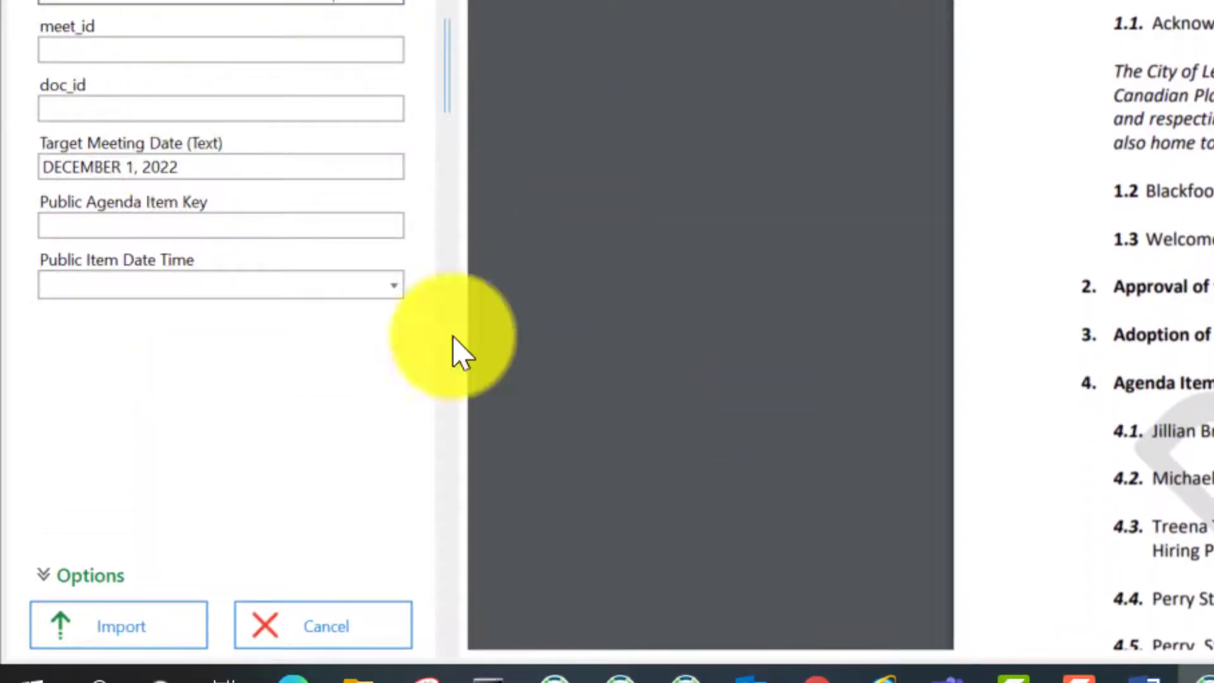
click(141, 627)
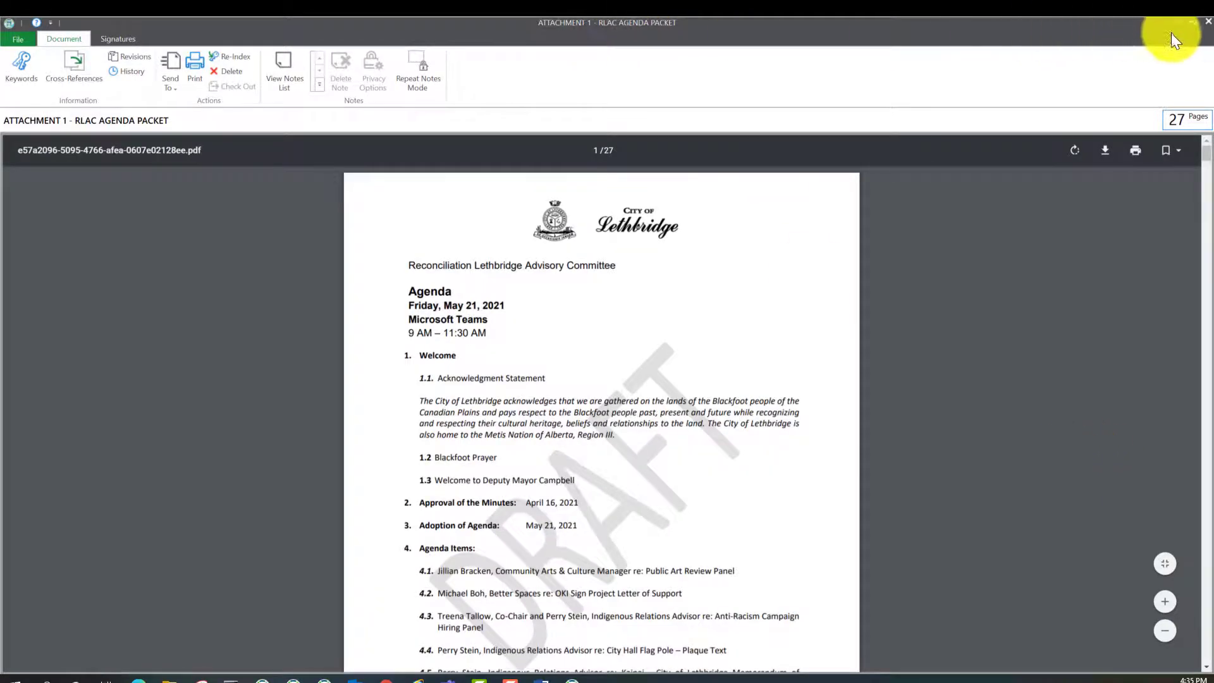
Close the PDF viewer, select the new ATTACHMENT 1 entry, and restore the agenda item window to full screen
click(1206, 24)
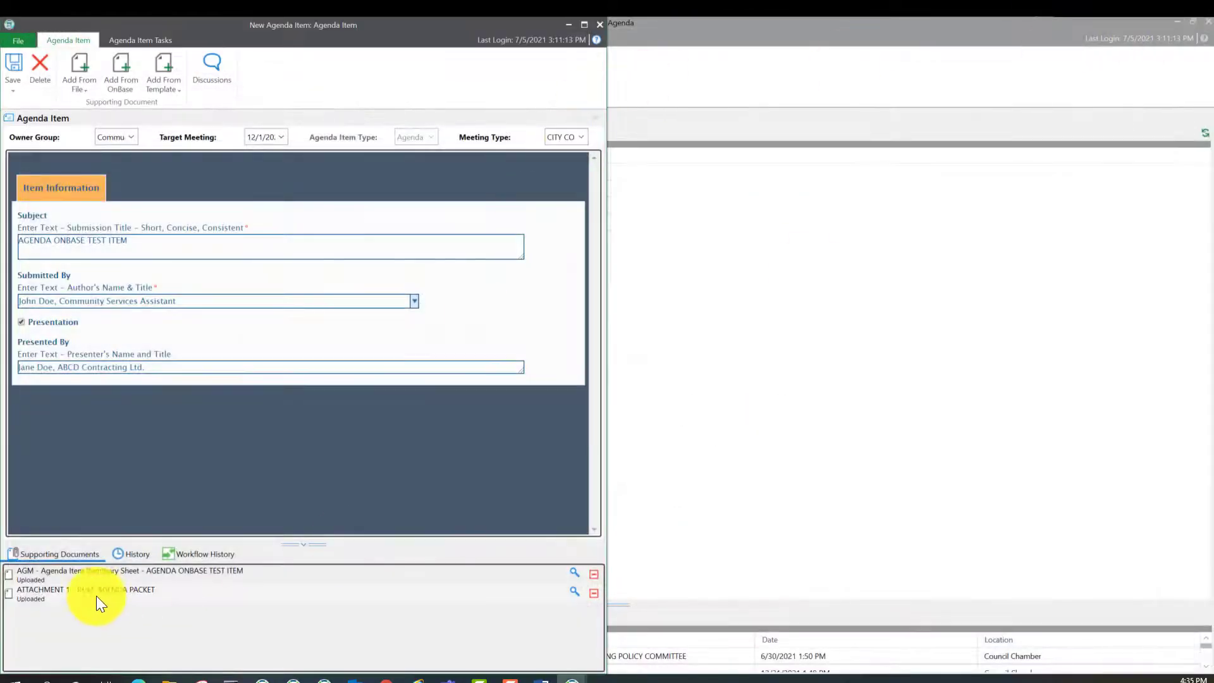
click(63, 594)
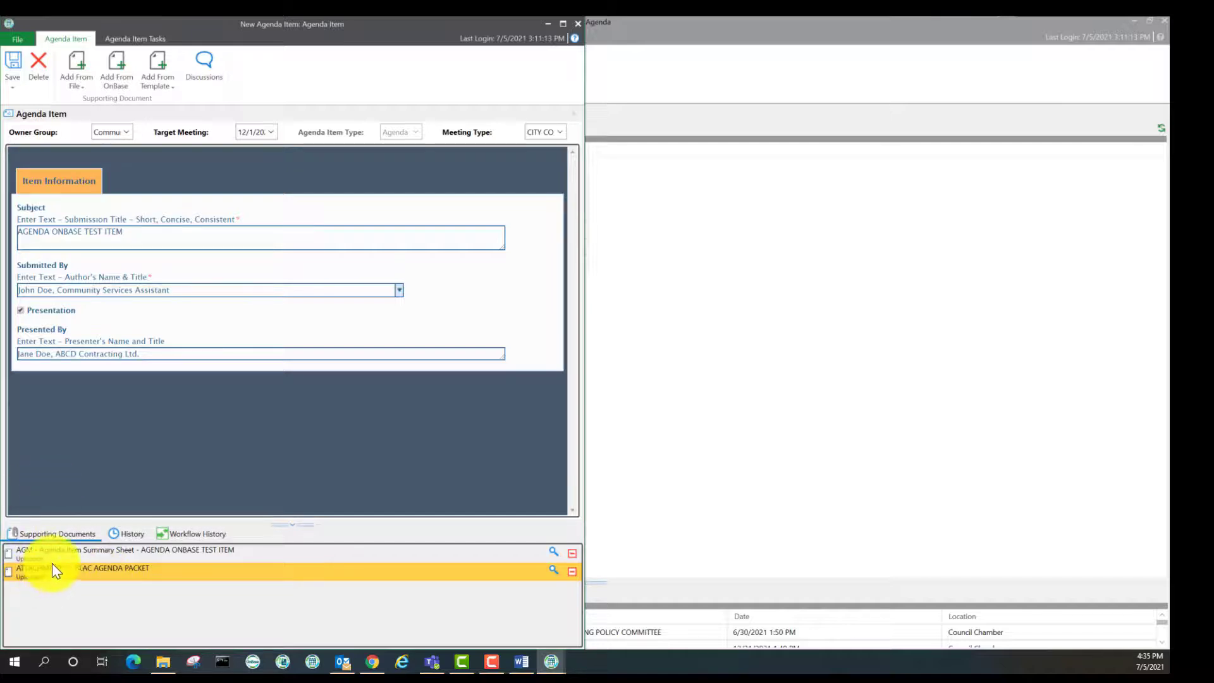
key(alt+Tab)
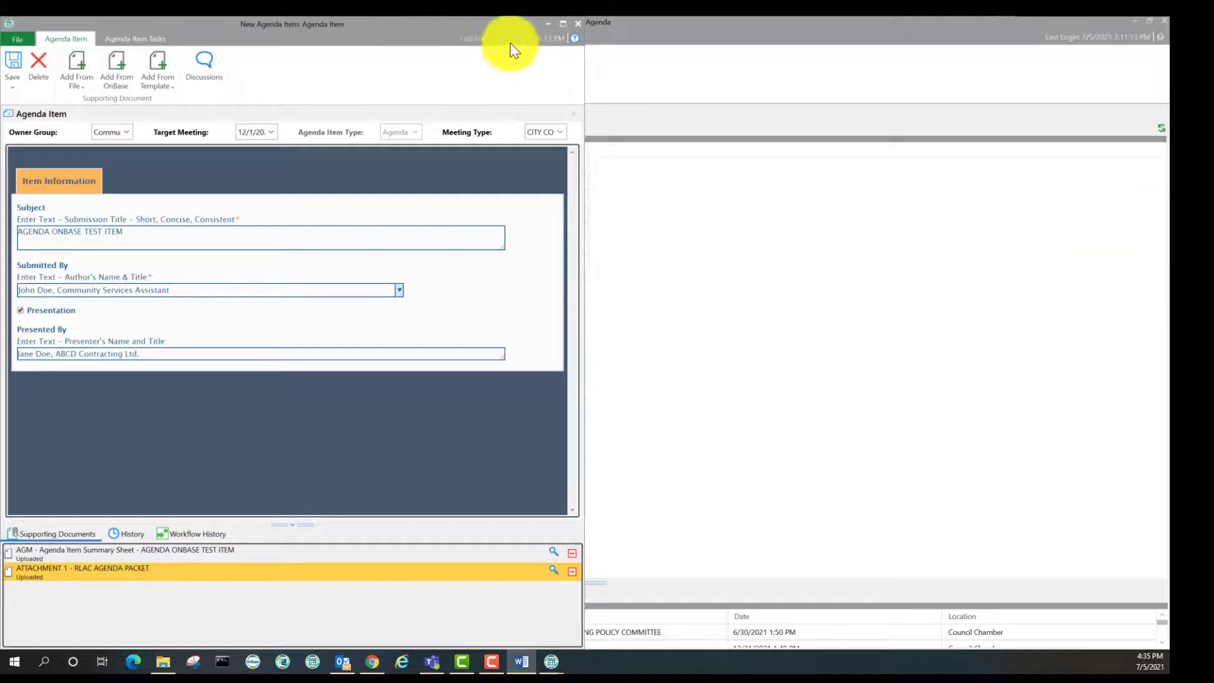
drag(445, 28, 762, 17)
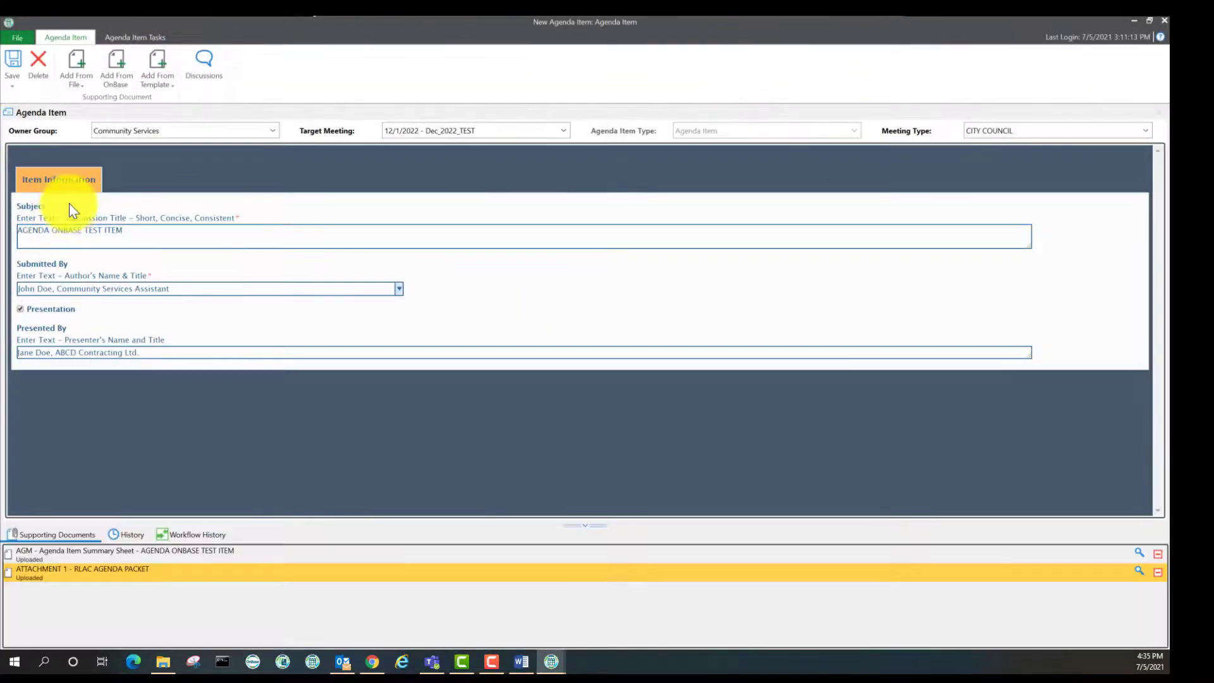
Save the agenda item, then reopen AGENDA ONBASE from Workflow Items to verify it and close it
click(12, 63)
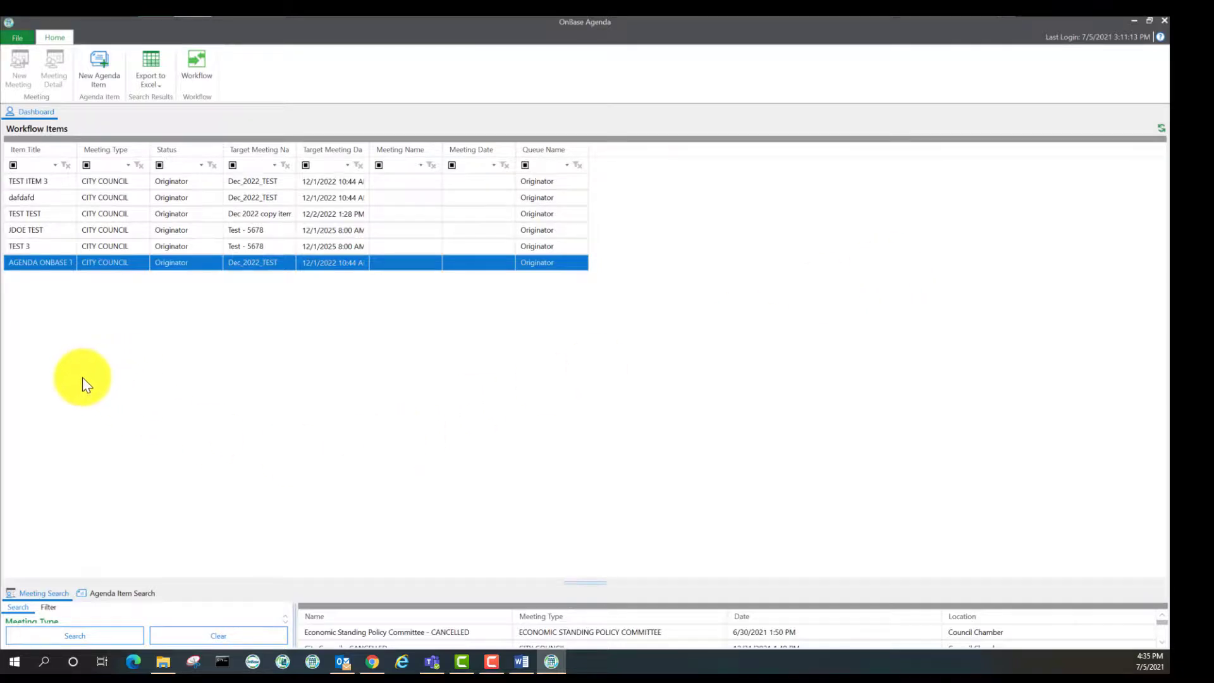
double_click(166, 262)
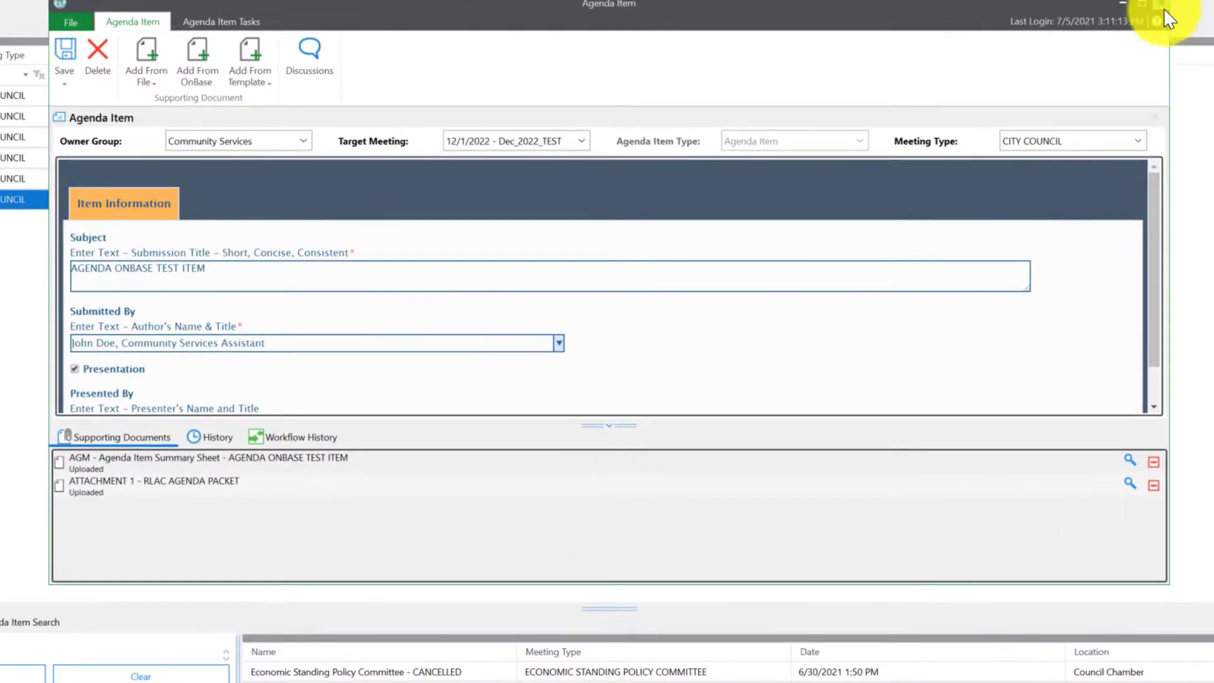
click(1162, 5)
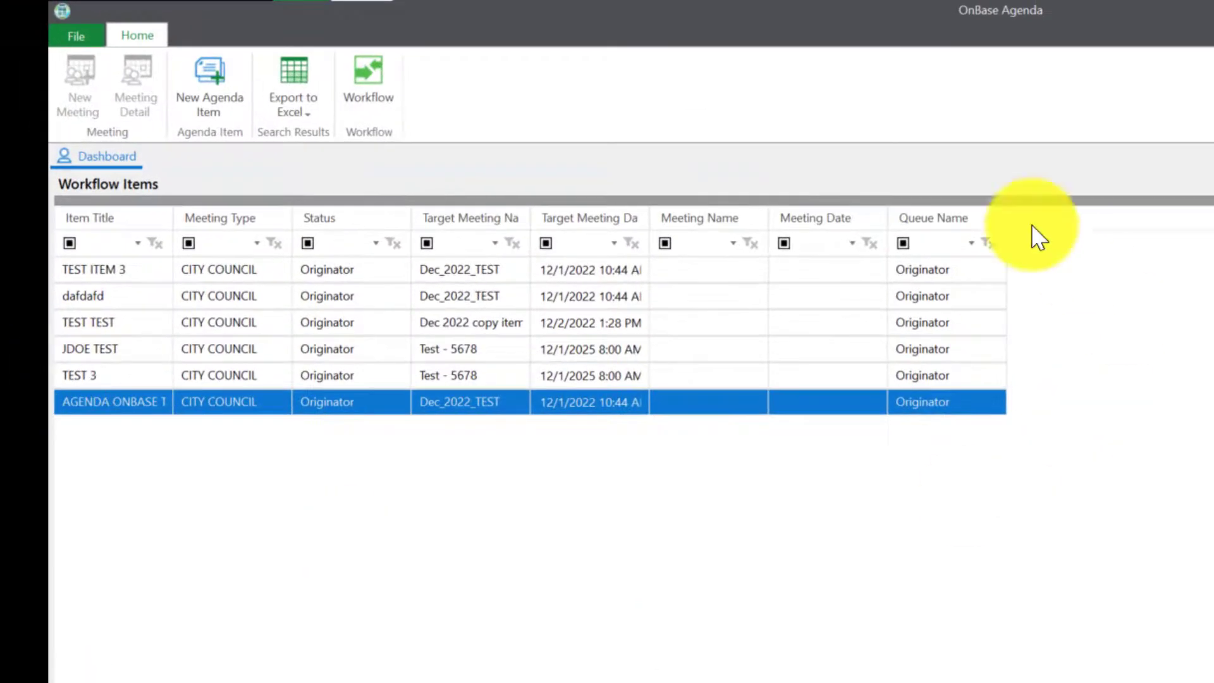
Reopen AGENDA ONBASE TEST ITEM, submit it for review from Agenda Item Tasks, and close it
double_click(143, 409)
drag(510, 100, 488, 8)
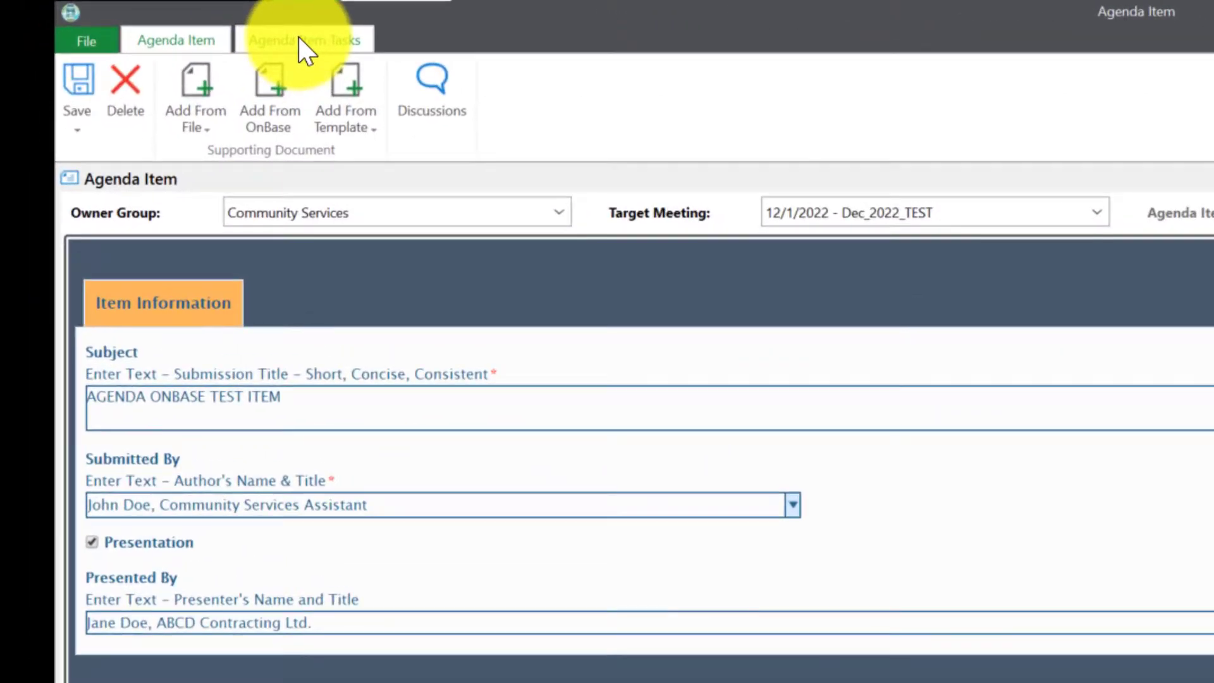
click(162, 20)
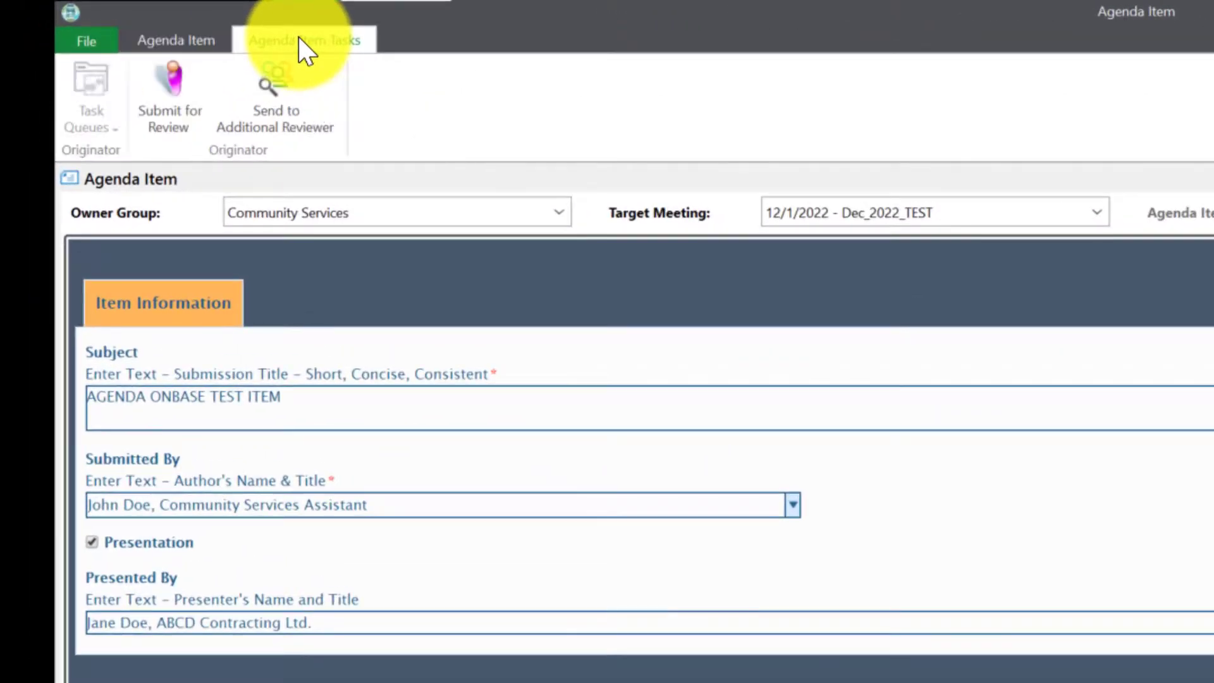
click(189, 133)
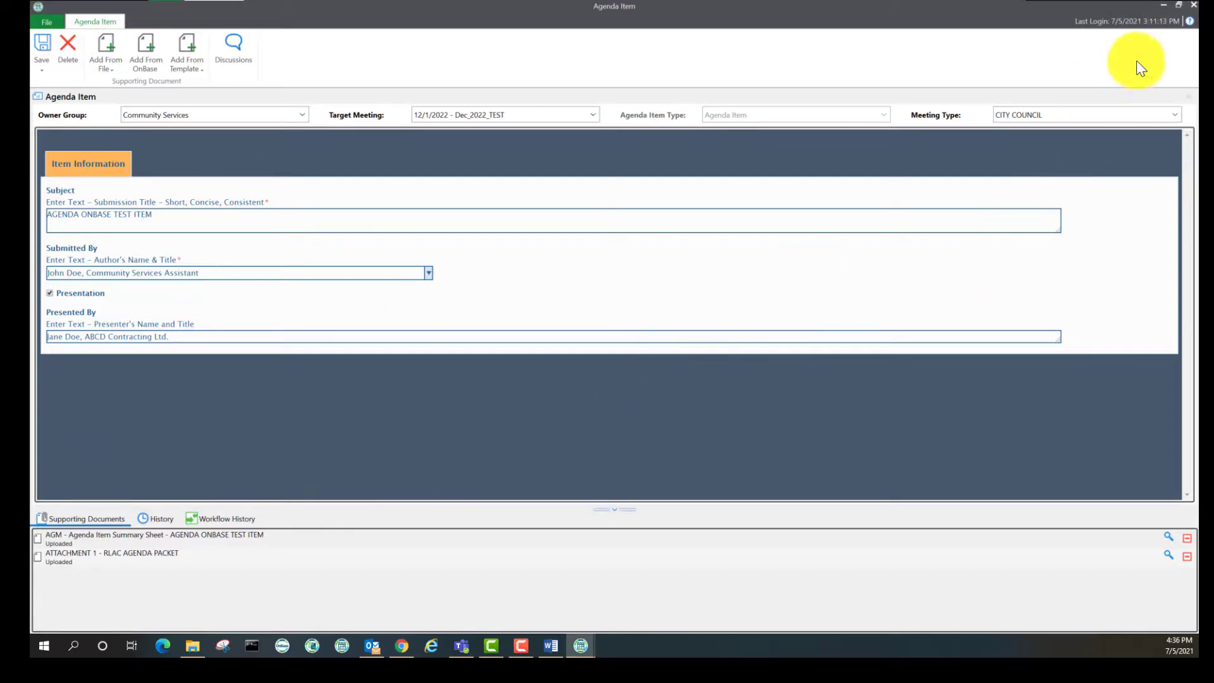
click(1188, 6)
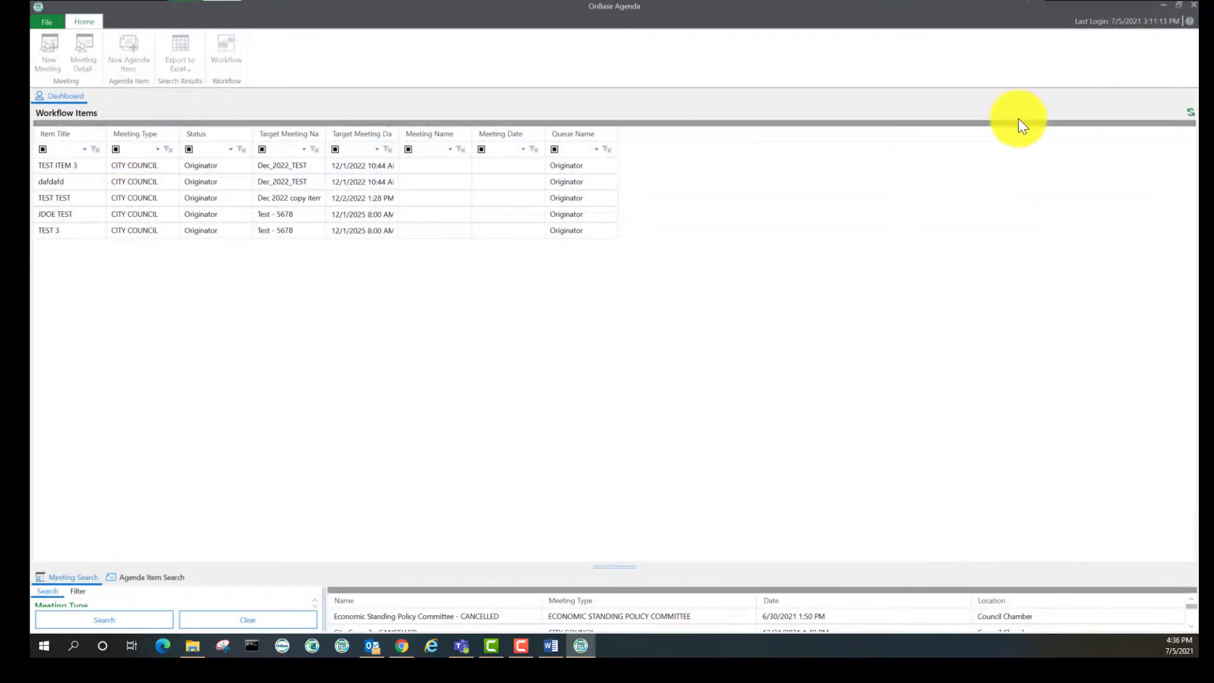